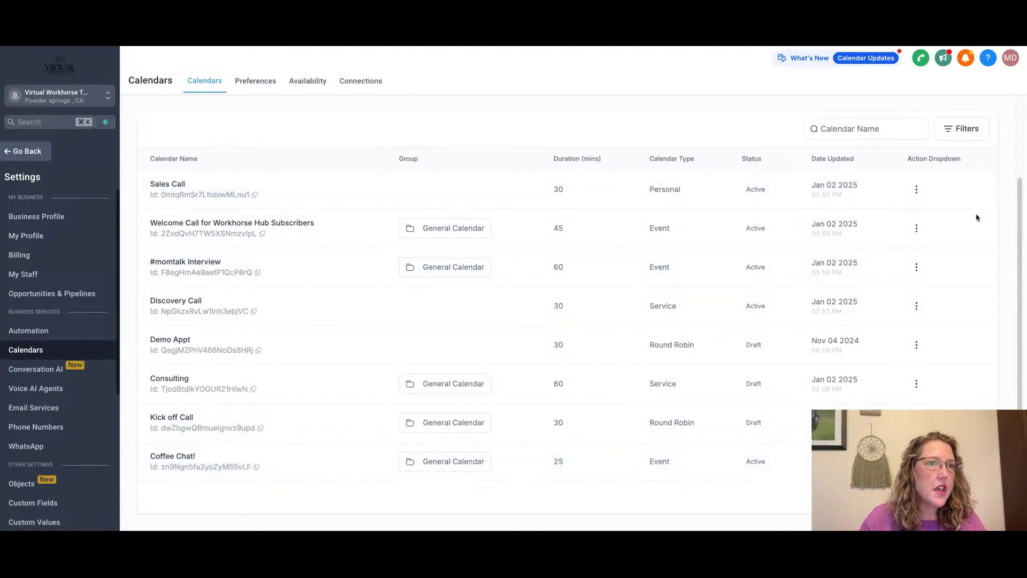
# - Open the Sales Call calendar for editing and assign it to the Sales/Discovery group
pyautogui.click(915, 189)
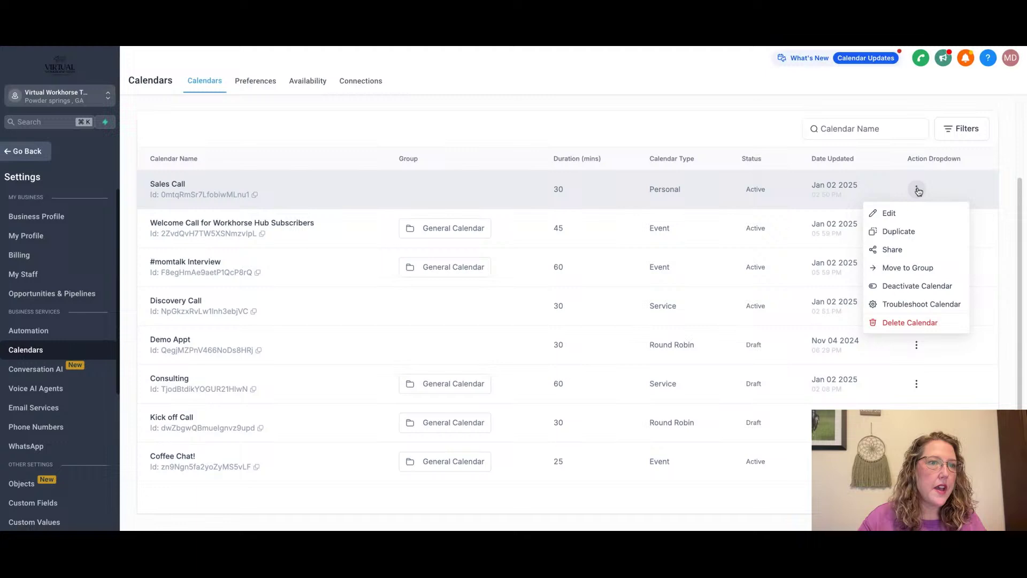
pyautogui.click(896, 213)
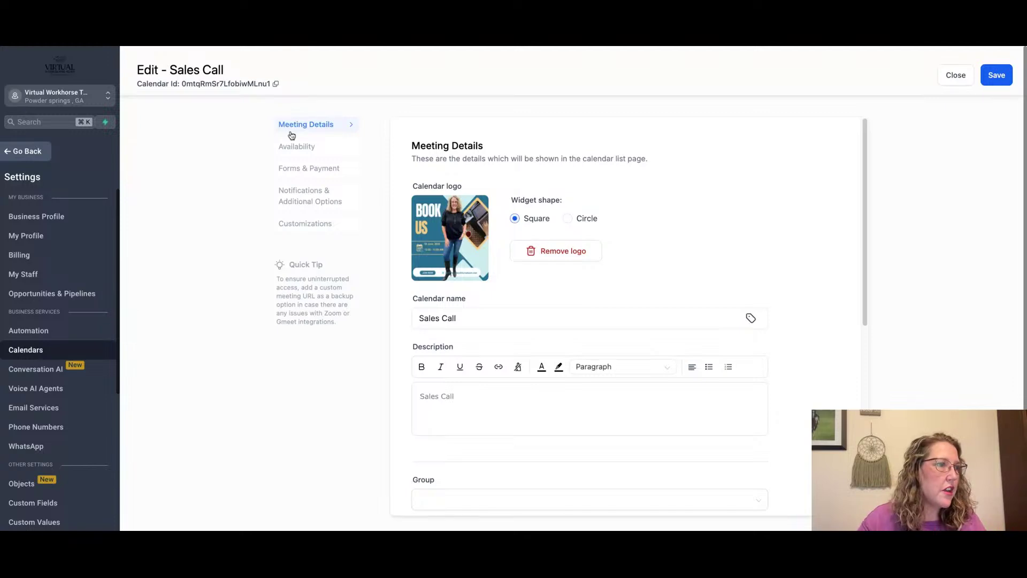
pyautogui.scroll(-3, 612, 287)
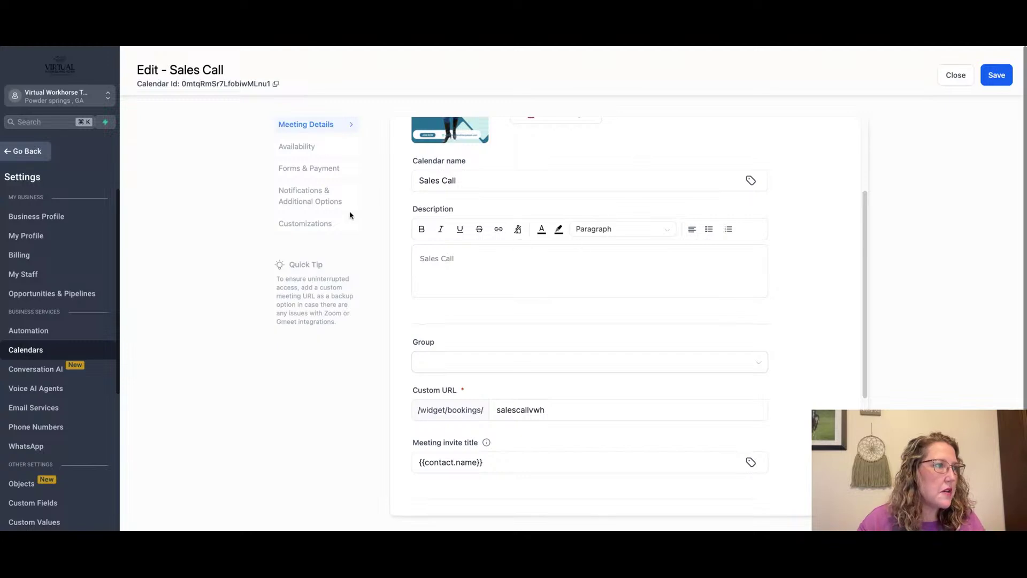
pyautogui.click(755, 368)
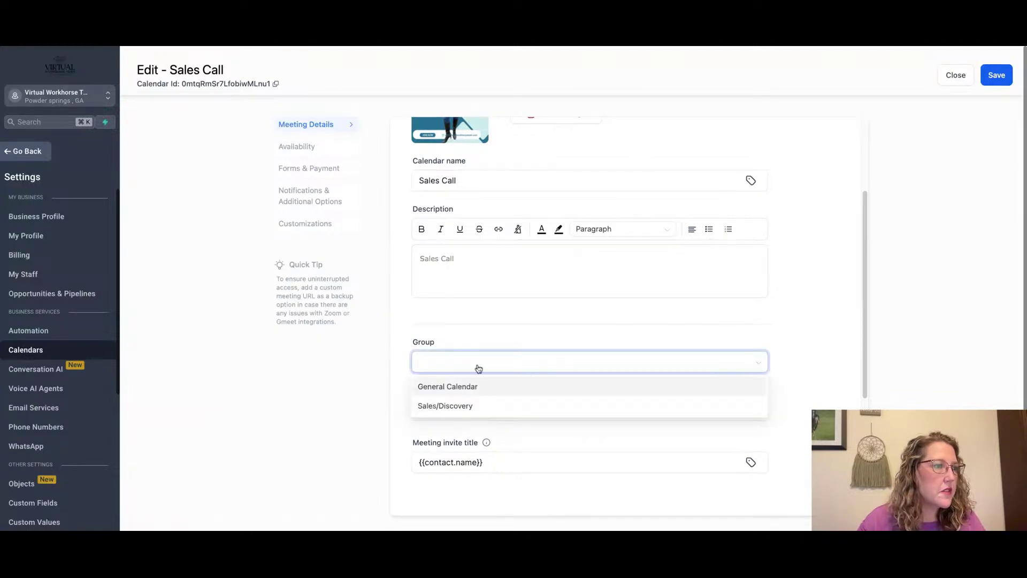
pyautogui.click(447, 405)
# - Replace the calendar description with the invitation beginning “Let’s create clarity and momentum for your business! Schedule a call to discuss how the Workhorse Hub”
pyautogui.scroll(1, 472, 305)
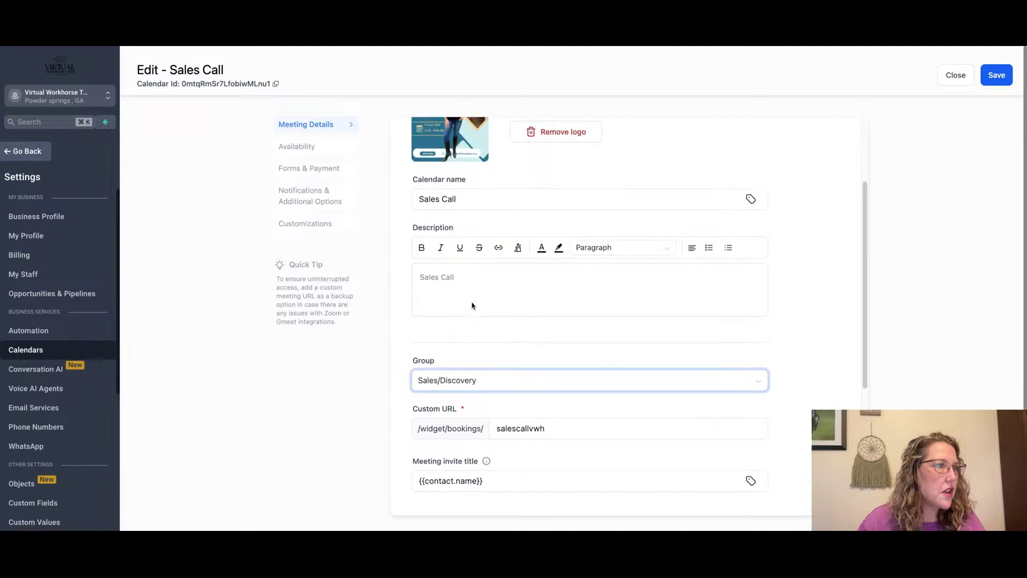
pyautogui.scroll(4, 472, 305)
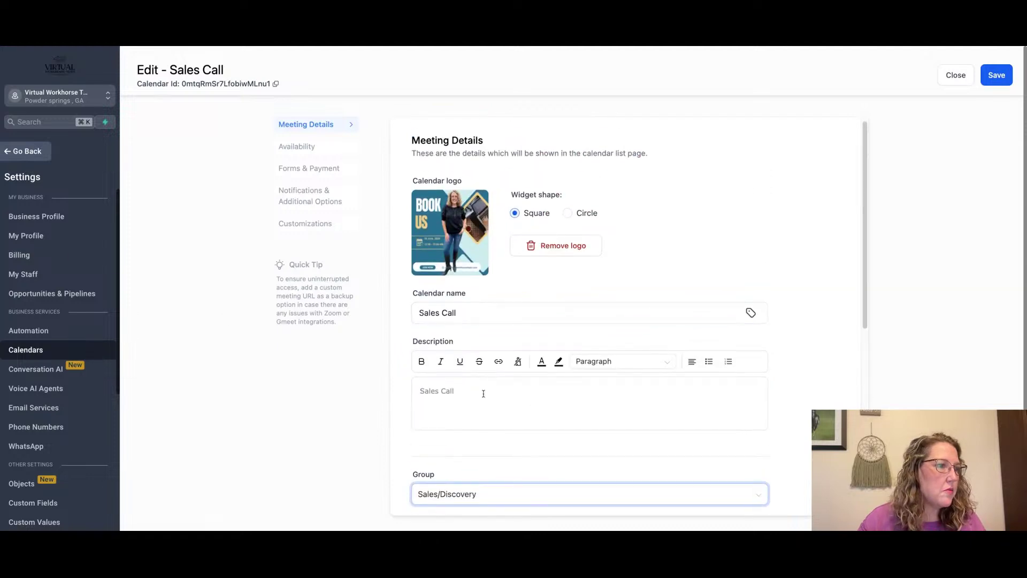
pyautogui.click(479, 387)
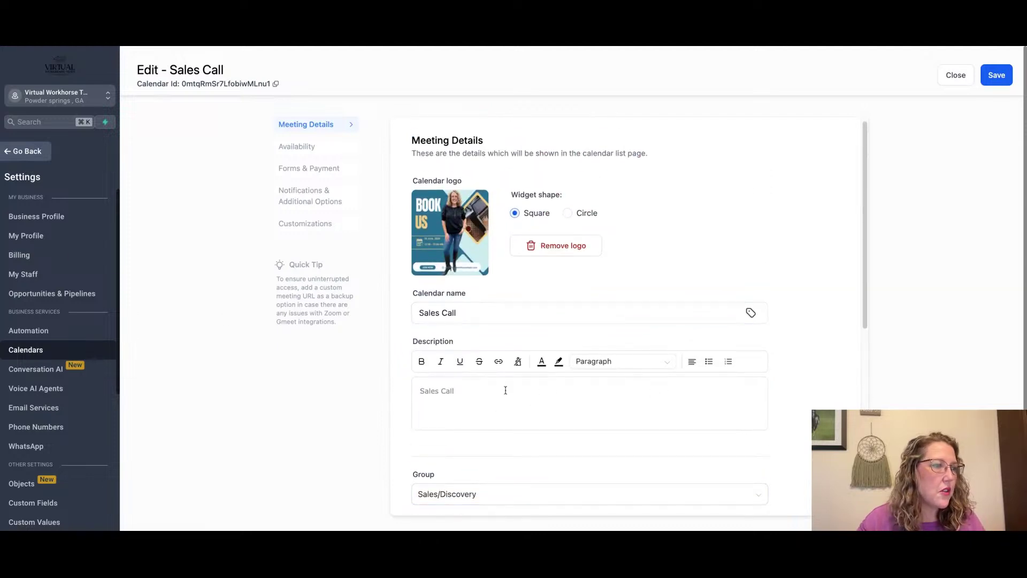
pyautogui.tripleClick(458, 392)
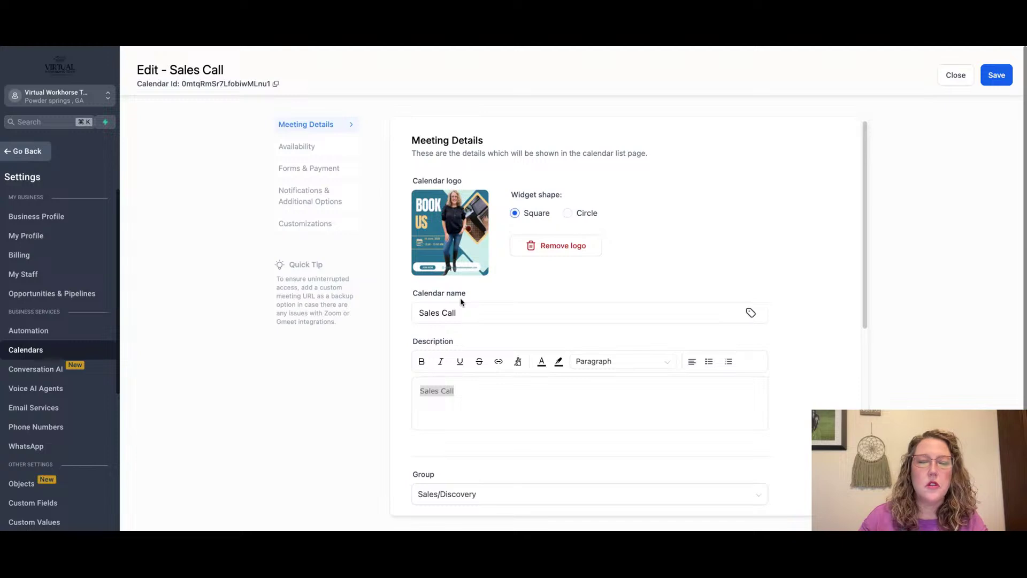
pyautogui.doubleClick(447, 391)
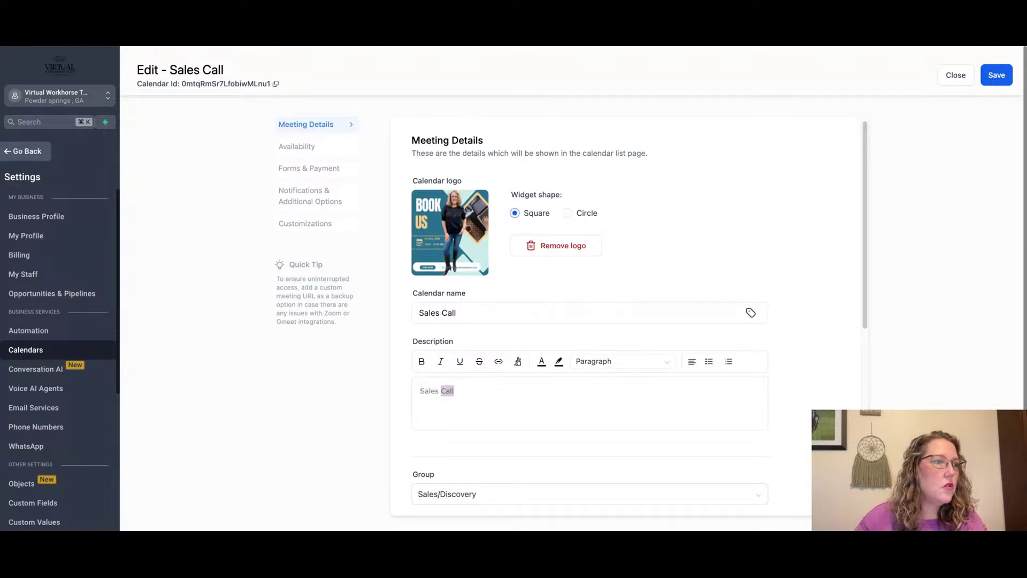
pyautogui.hotkey('ctrl', 'a')
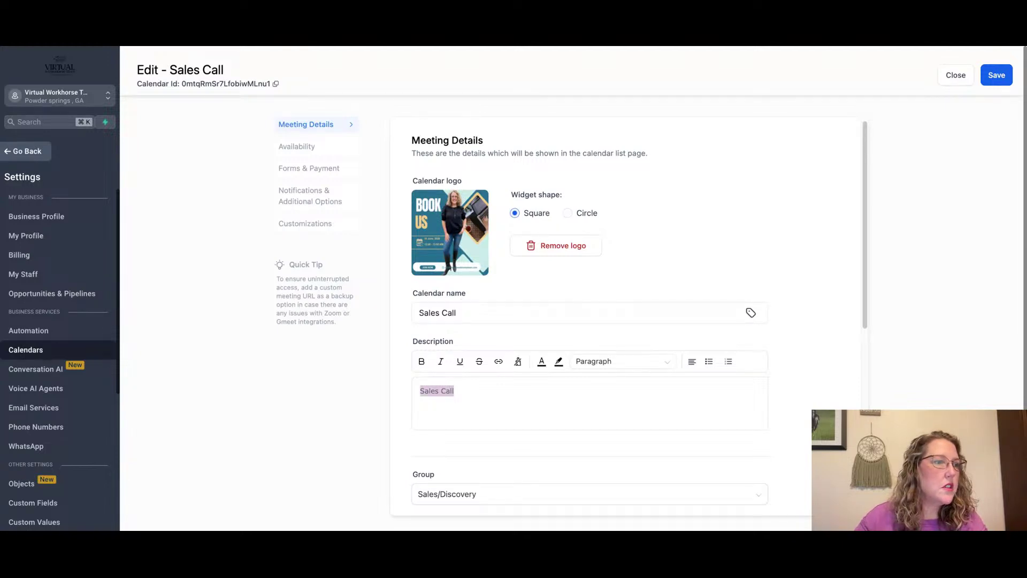
pyautogui.write('Let’s create clarity and momentum for your business! Schedule a call to discuss how the Workhorse Hub and our proven systems can help you save time, stay organized, and focus on what matters most—your family and your goals."')
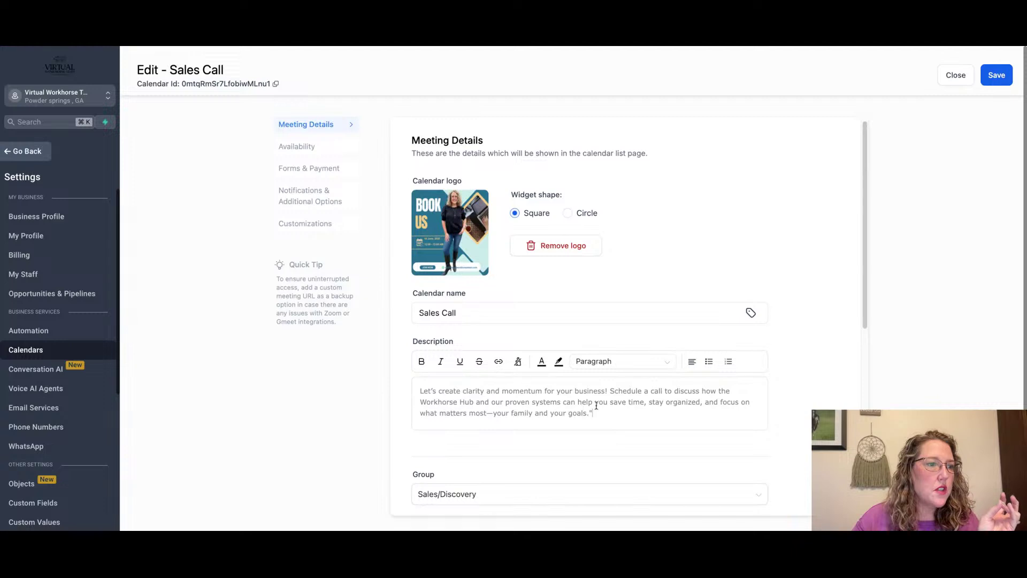
# - Delete “Hub and” after “Workhorse” in the calendar description
pyautogui.click(491, 402)
pyautogui.press('BackSpace')
pyautogui.press('BackSpace')
pyautogui.press('BackSpace')
pyautogui.press('BackSpace')
pyautogui.press('BackSpace')
pyautogui.press('BackSpace')
pyautogui.press('BackSpace')
pyautogui.press('BackSpace')
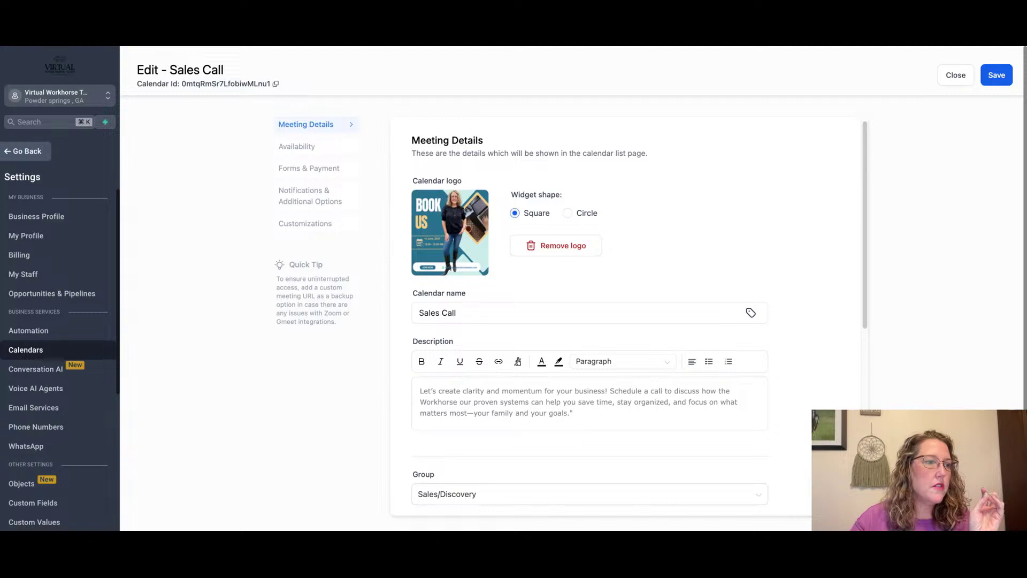
# - Change “systems” in the description to “system and our proactive VAs” and remove the closing quotation mark
pyautogui.click(533, 402)
pyautogui.press('BackSpace')
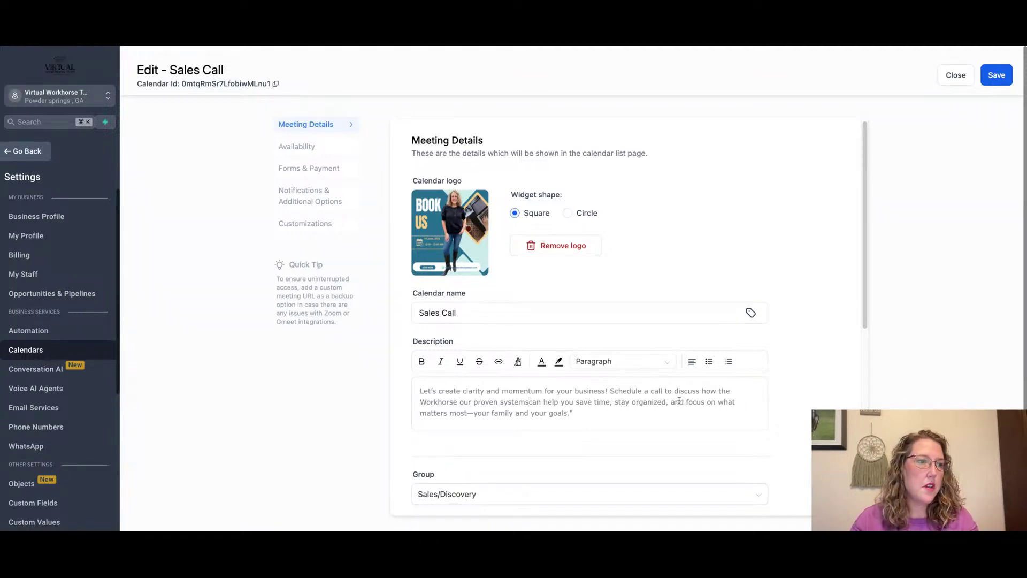
pyautogui.press('BackSpace')
pyautogui.write('and ')
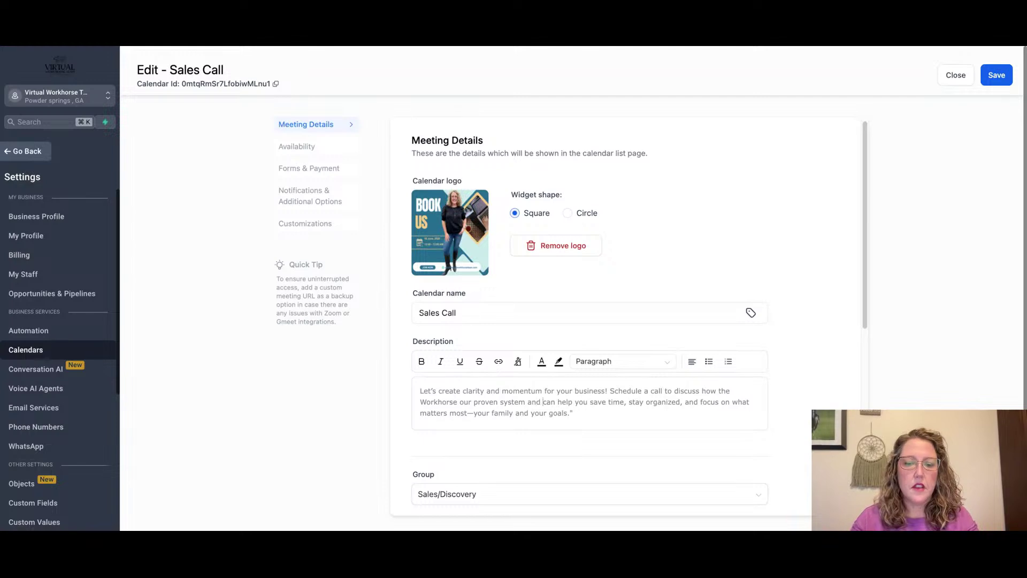
pyautogui.write('our p')
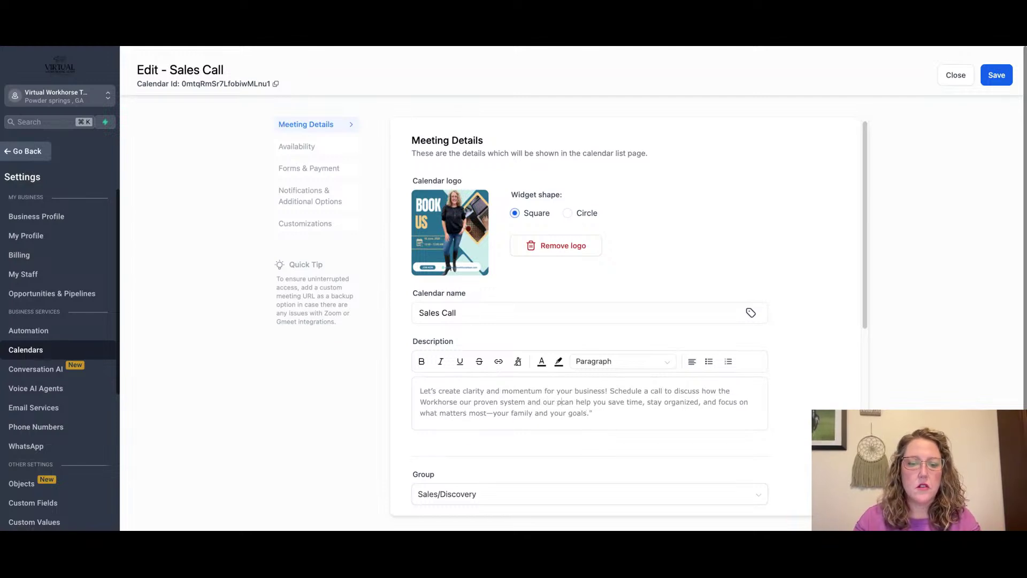
pyautogui.write('roactive V')
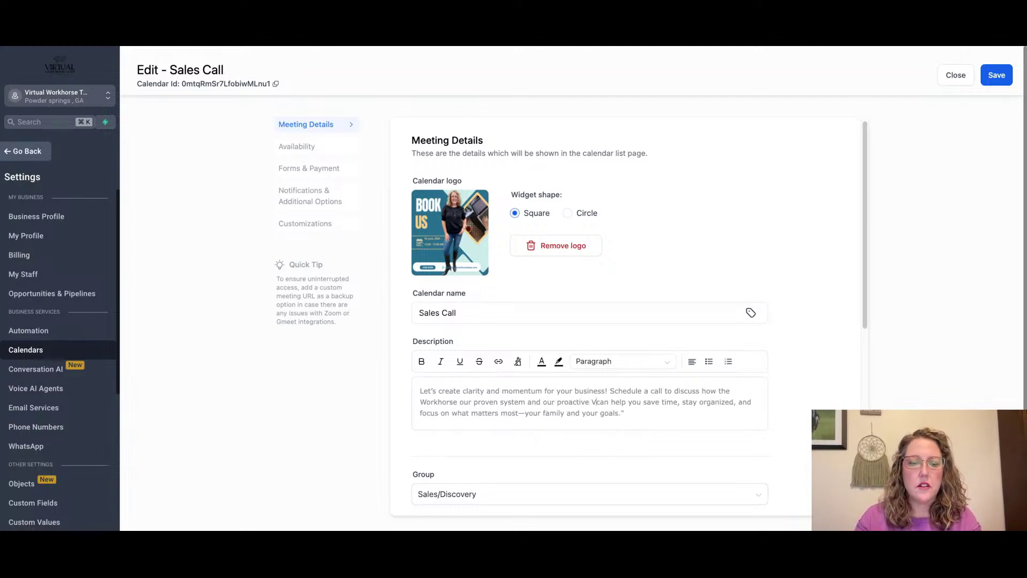
pyautogui.write('As')
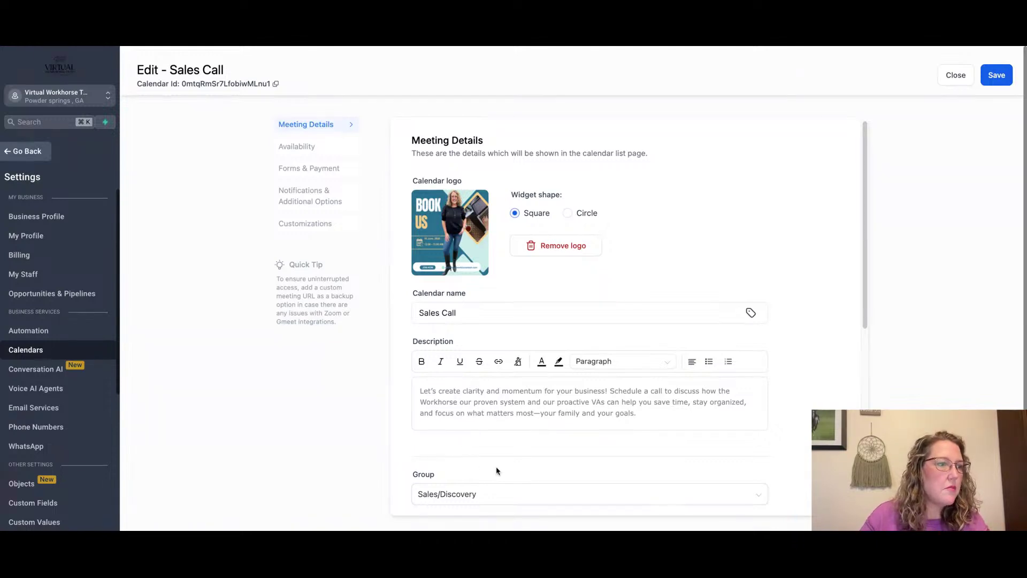
# - Review the remaining meeting details, including the team member and meeting location, and the calendar's weekly available hours
pyautogui.scroll(-3, 598, 493)
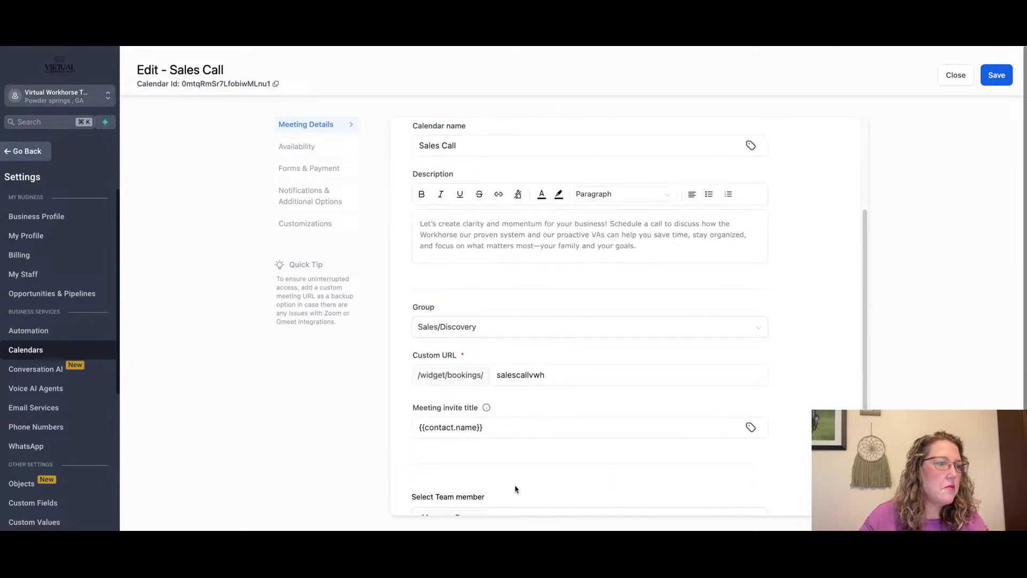
pyautogui.scroll(-5, 516, 485)
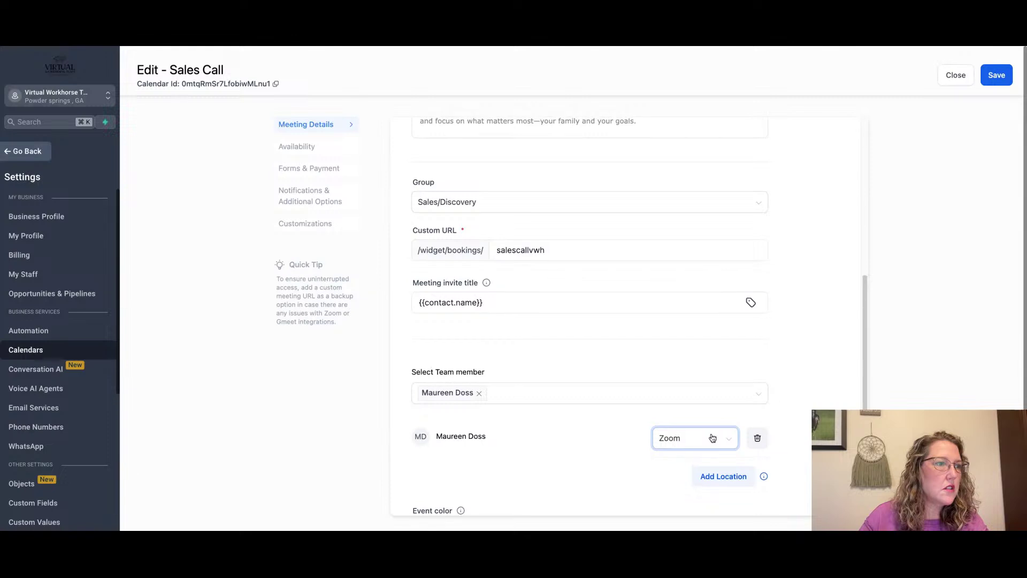
pyautogui.scroll(-2, 713, 437)
pyautogui.scroll(14, 713, 437)
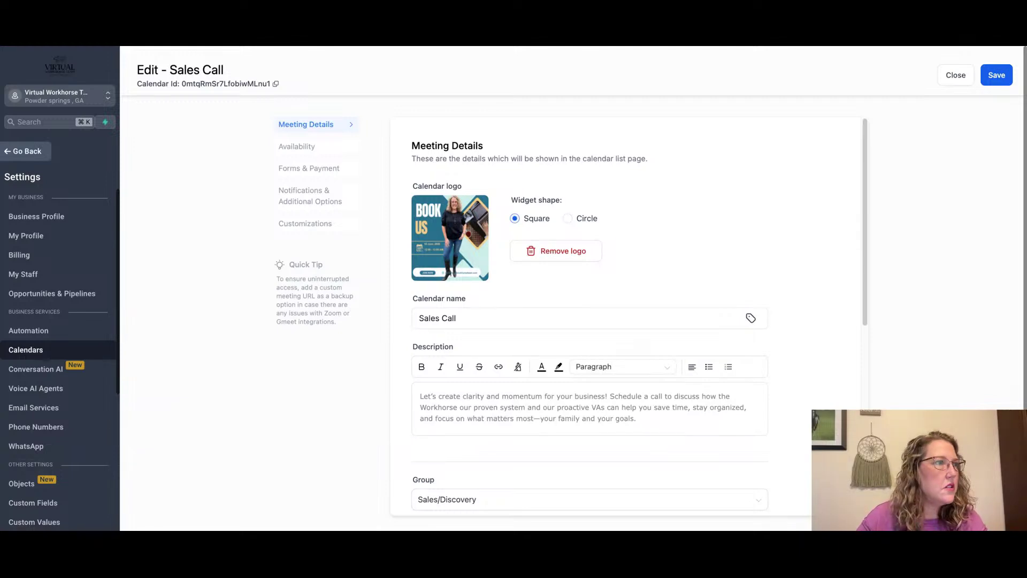
pyautogui.click(297, 146)
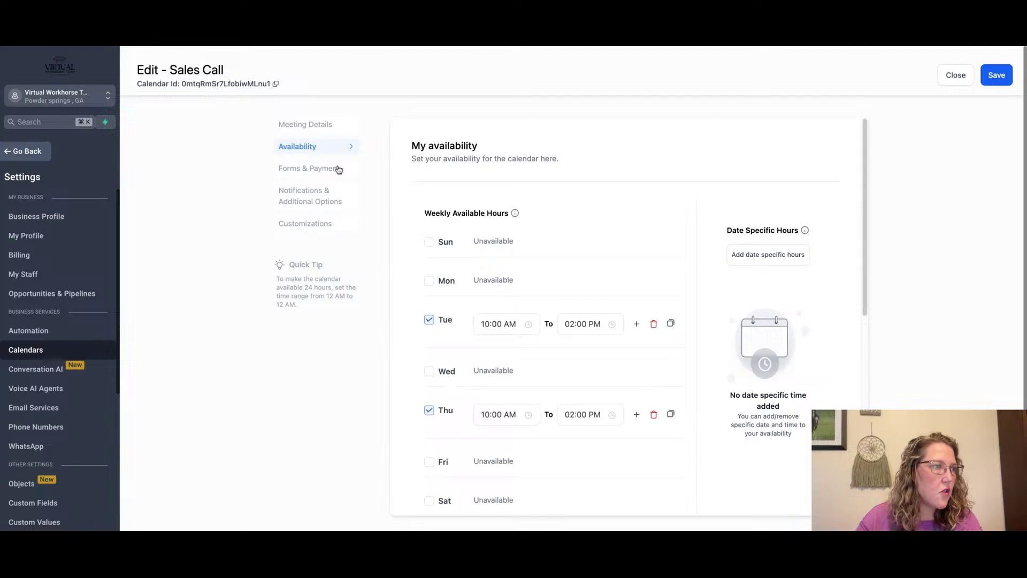
# - Open the Appointment Booked (Status: Confirmed) notification of the Sales Call calendar for editing
pyautogui.click(307, 200)
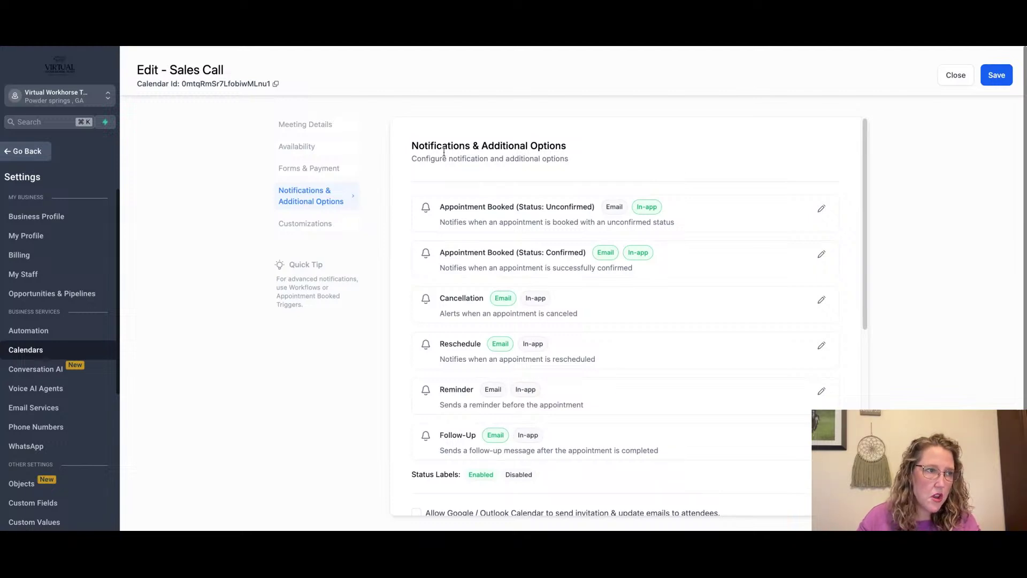
pyautogui.scroll(-1, 534, 444)
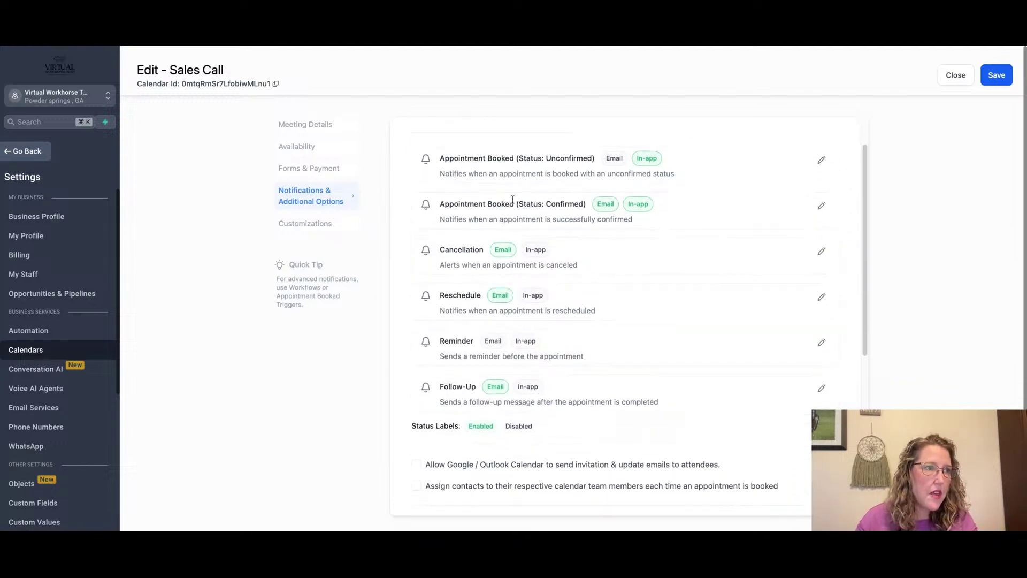
pyautogui.scroll(1, 513, 199)
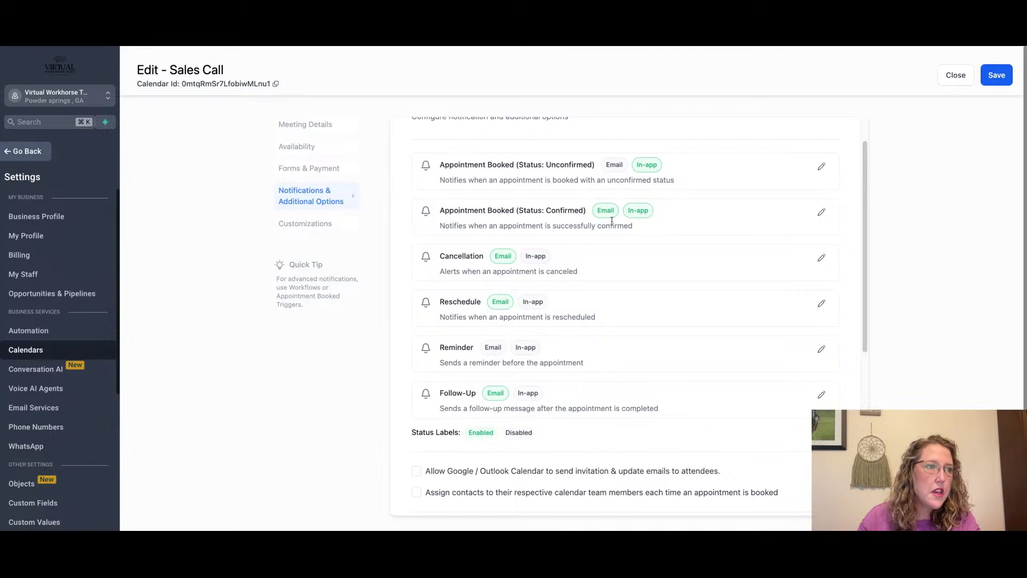
pyautogui.click(821, 212)
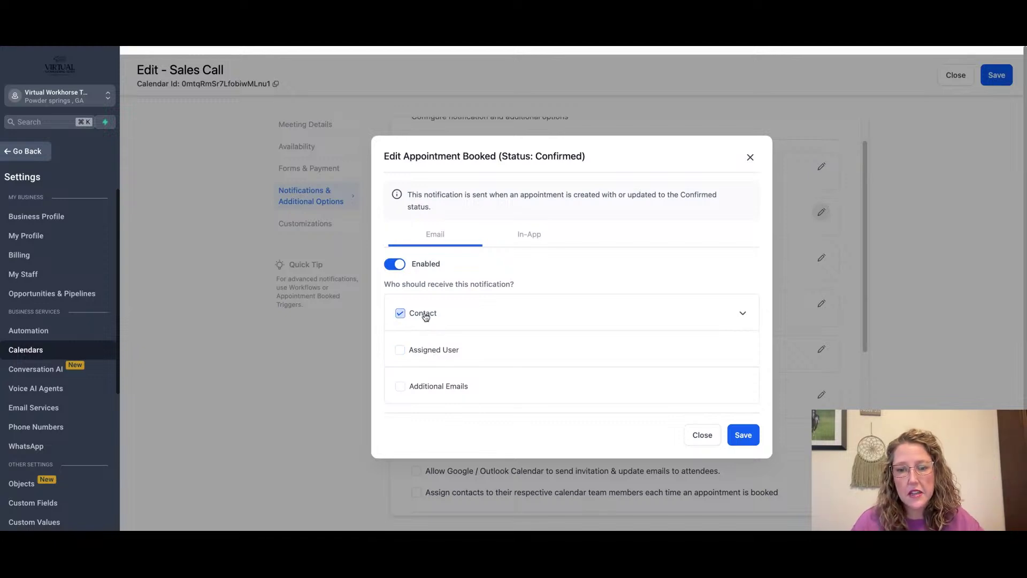
# - Examine the contact's confirmation email, including its template option, subject, body, calendar links and sender details
pyautogui.click(743, 314)
pyautogui.scroll(-5, 628, 318)
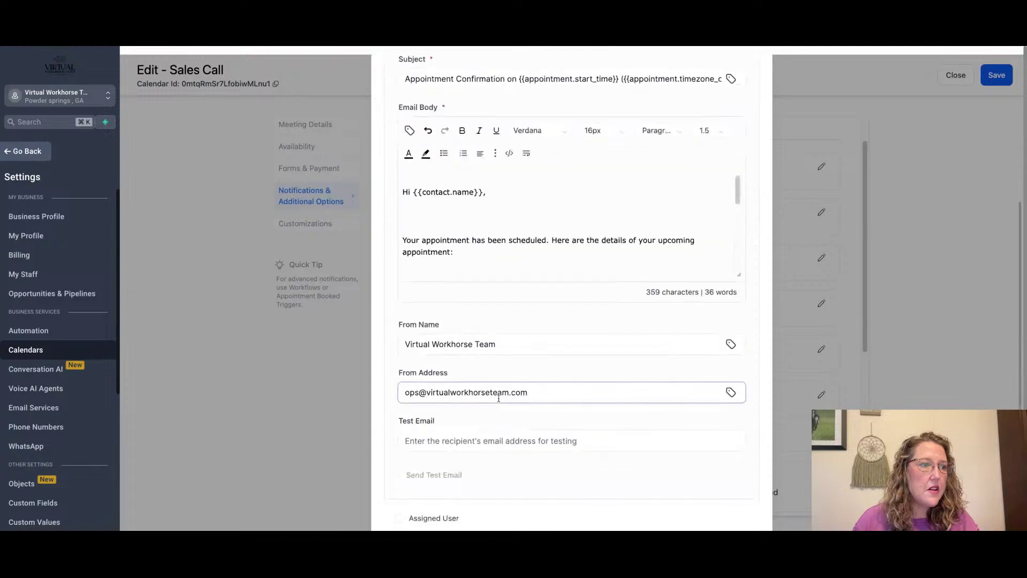
pyautogui.click(535, 334)
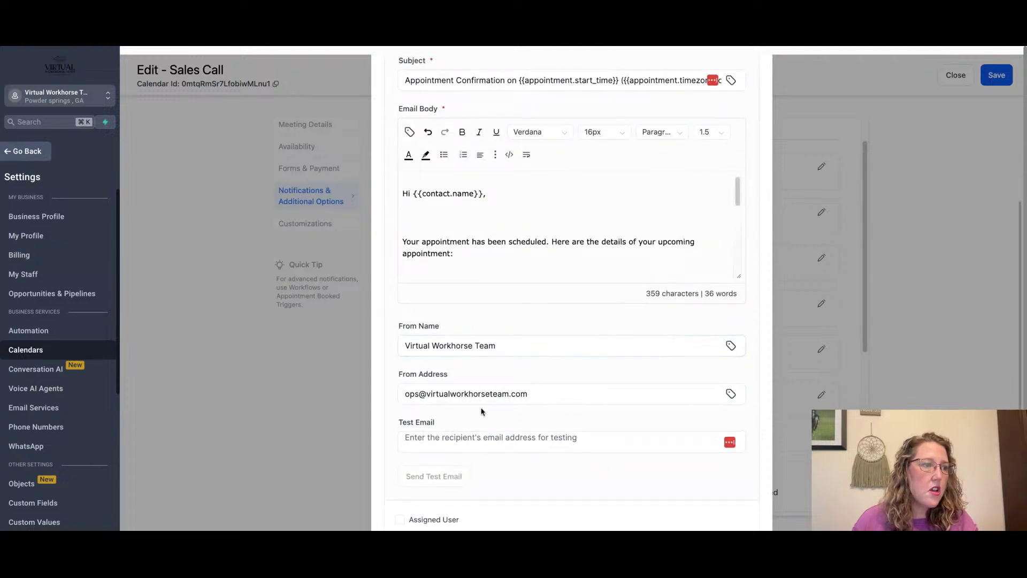
pyautogui.scroll(1, 529, 413)
pyautogui.scroll(1, 529, 413)
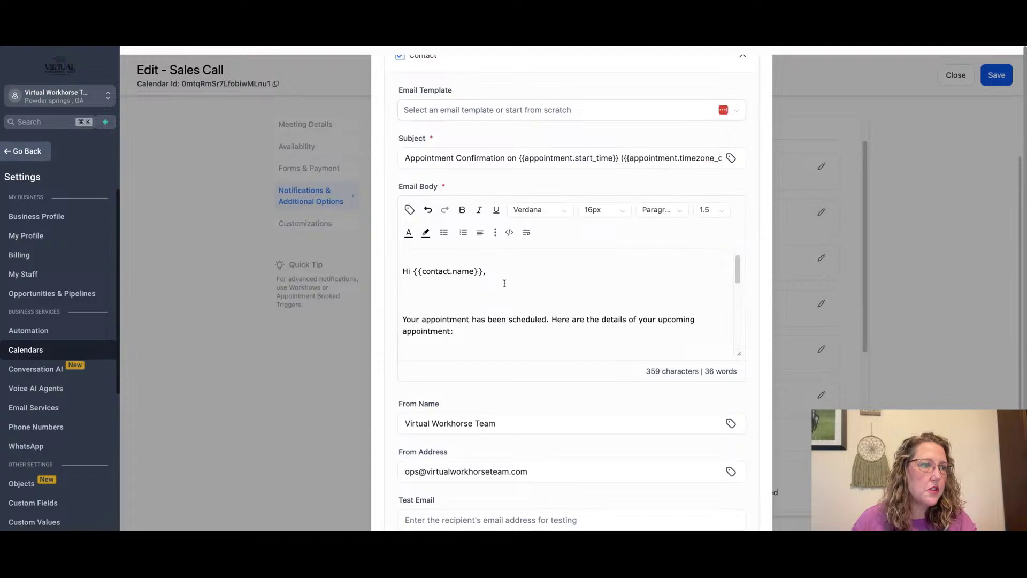
pyautogui.scroll(-5, 538, 313)
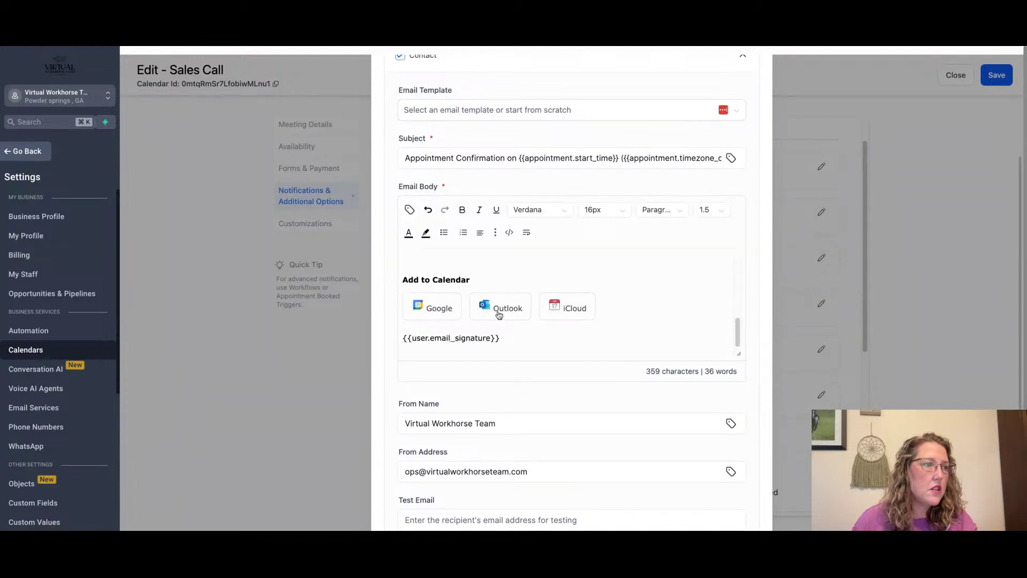
pyautogui.scroll(5, 537, 274)
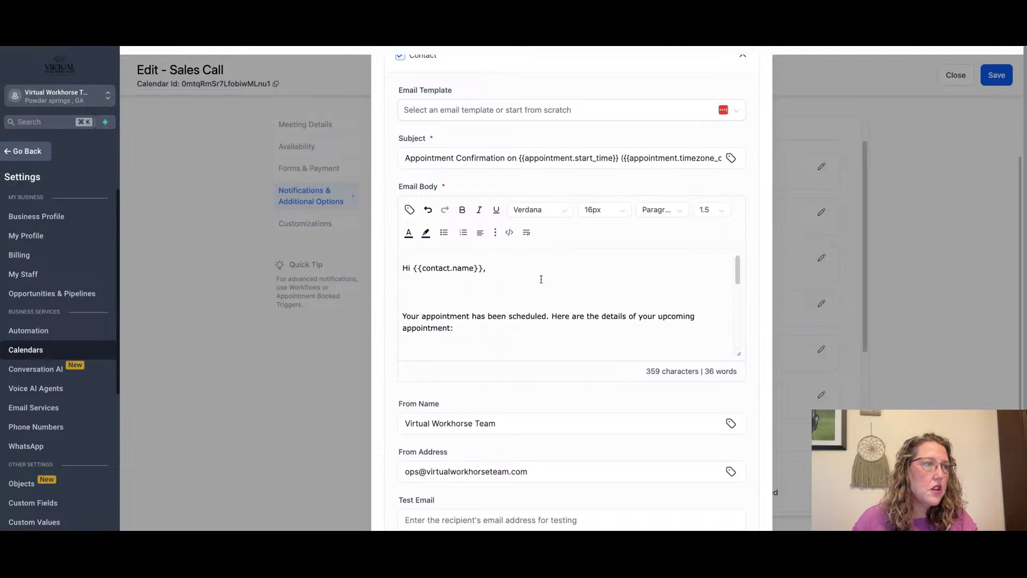
pyautogui.scroll(3, 521, 188)
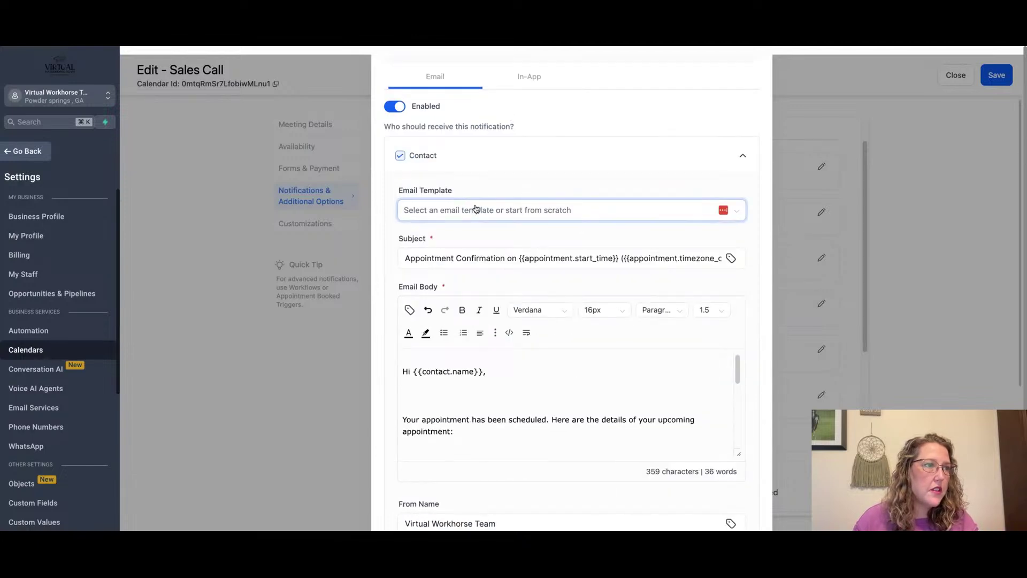
pyautogui.scroll(-5, 605, 248)
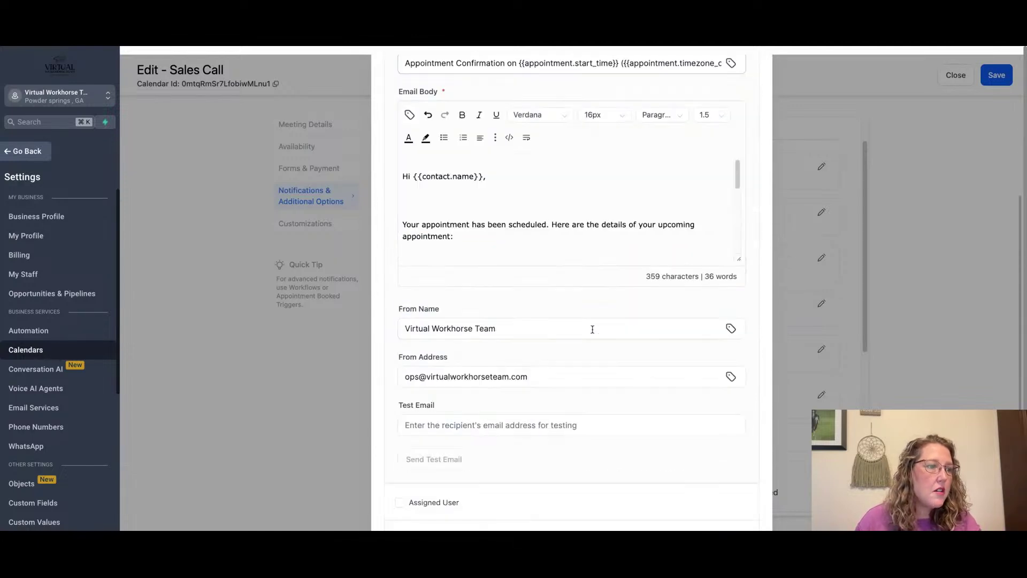
pyautogui.scroll(-1, 592, 336)
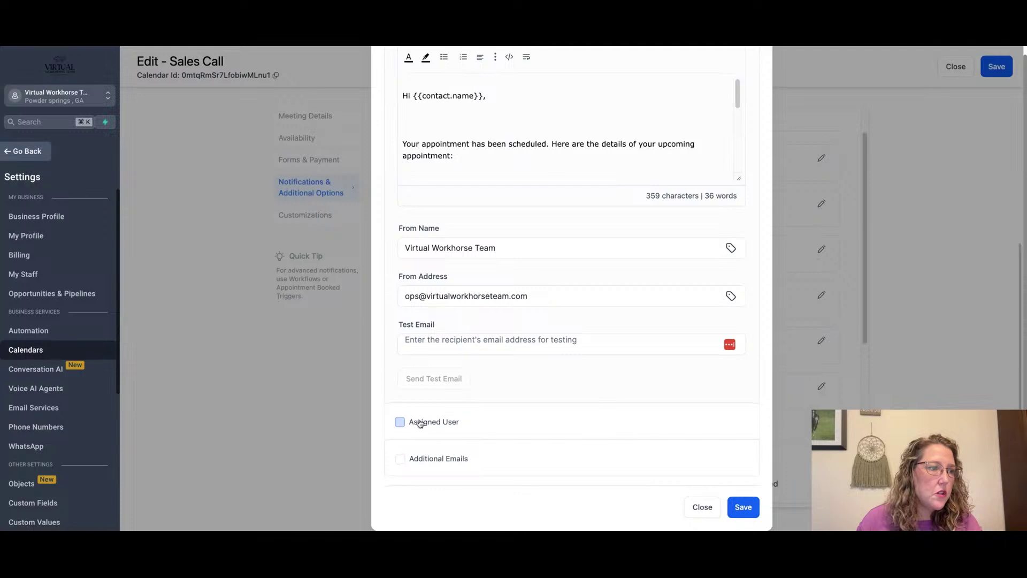
# - Enable Assigned User and Additional Emails as recipients of the confirmed appointment email
pyautogui.click(436, 425)
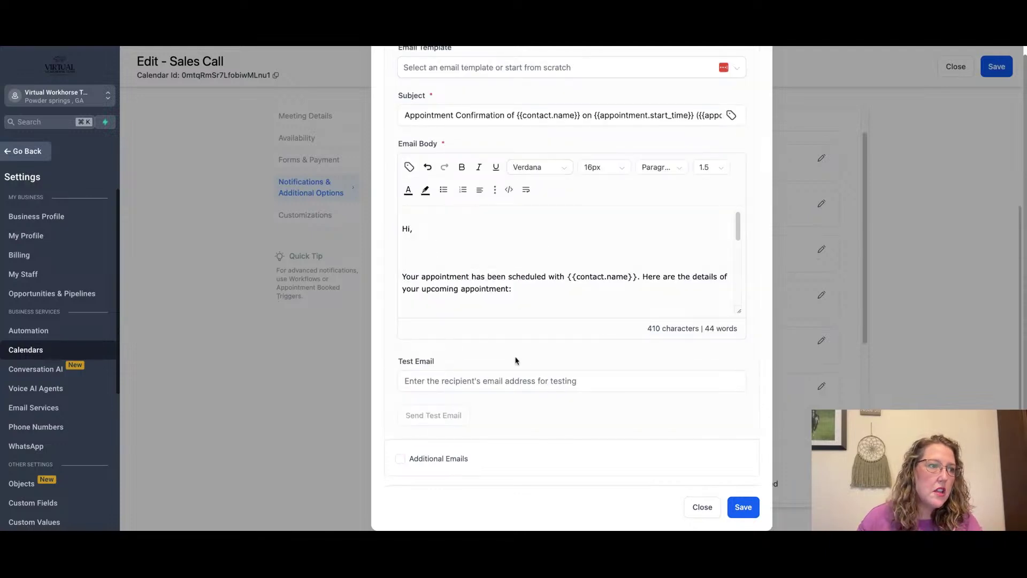
pyautogui.click(452, 458)
pyautogui.scroll(-2, 535, 369)
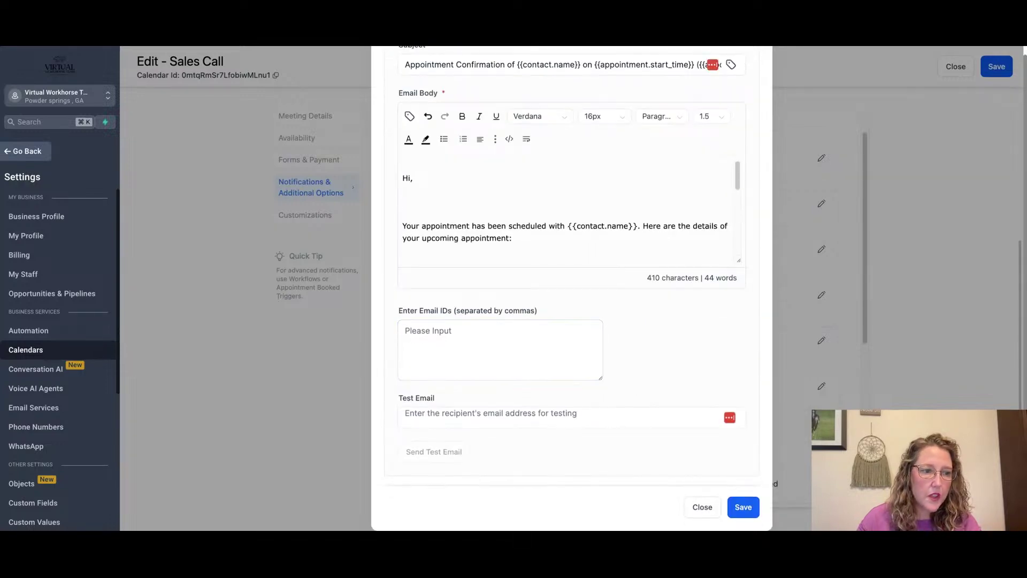
# - Save the Appointment Booked (Status: Confirmed) notification settings and close the notification editor
pyautogui.click(741, 508)
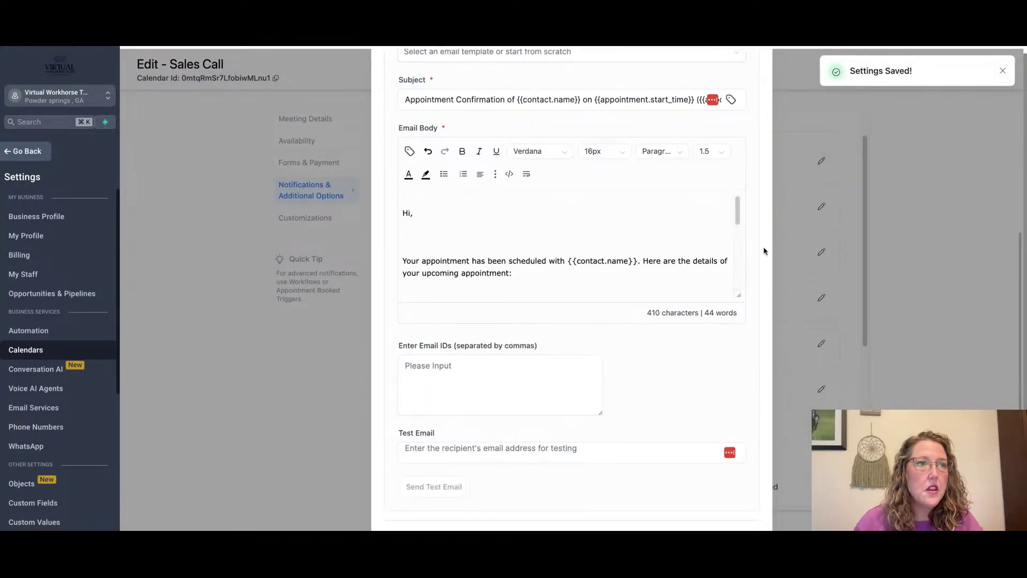
pyautogui.click(750, 76)
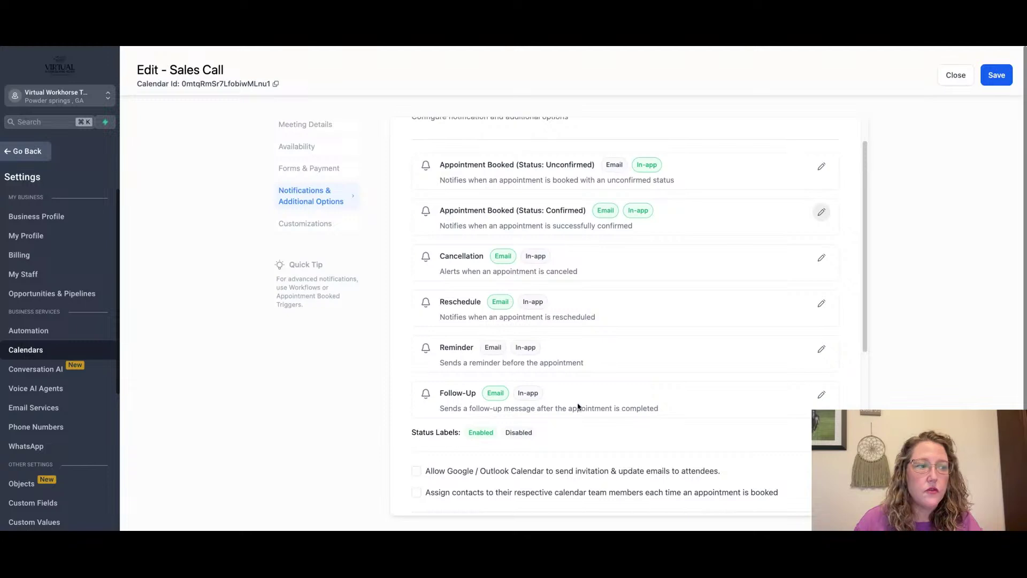
# - Set both the rescheduling and cancellation links to expire 30 minutes before the meeting, and save the calendar
pyautogui.scroll(-5, 606, 418)
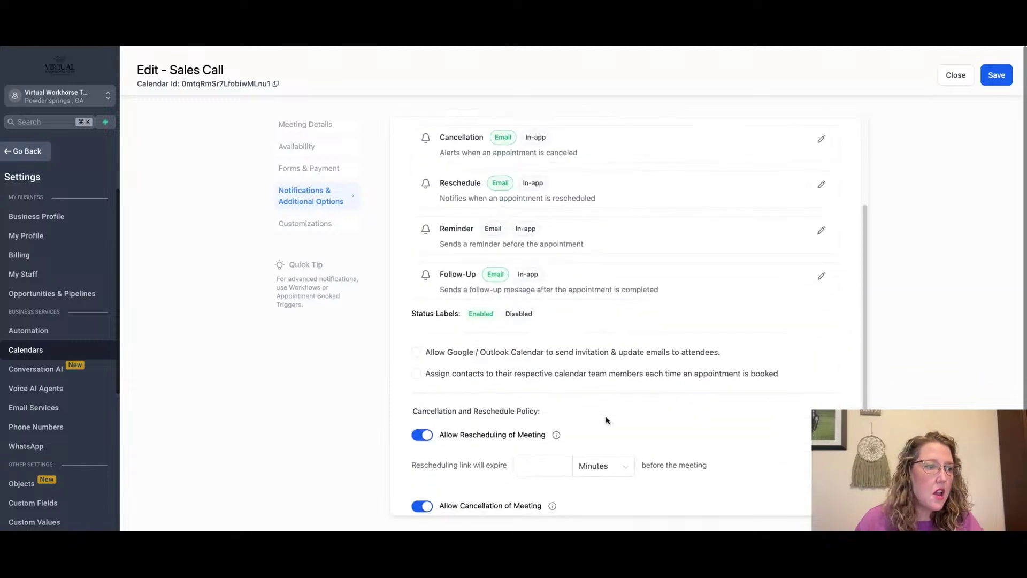
pyautogui.scroll(-2, 606, 421)
pyautogui.click(541, 320)
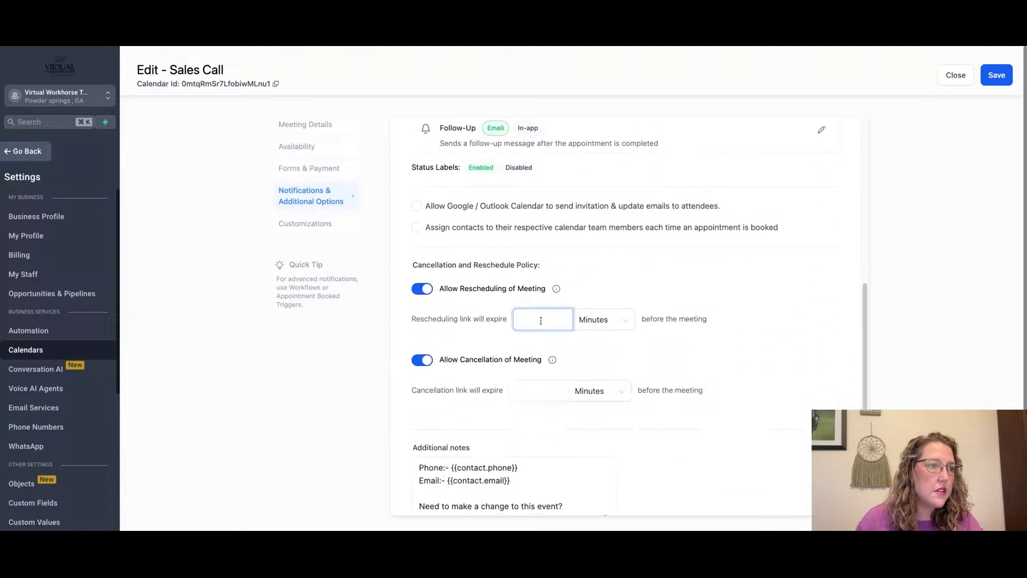
pyautogui.write('30')
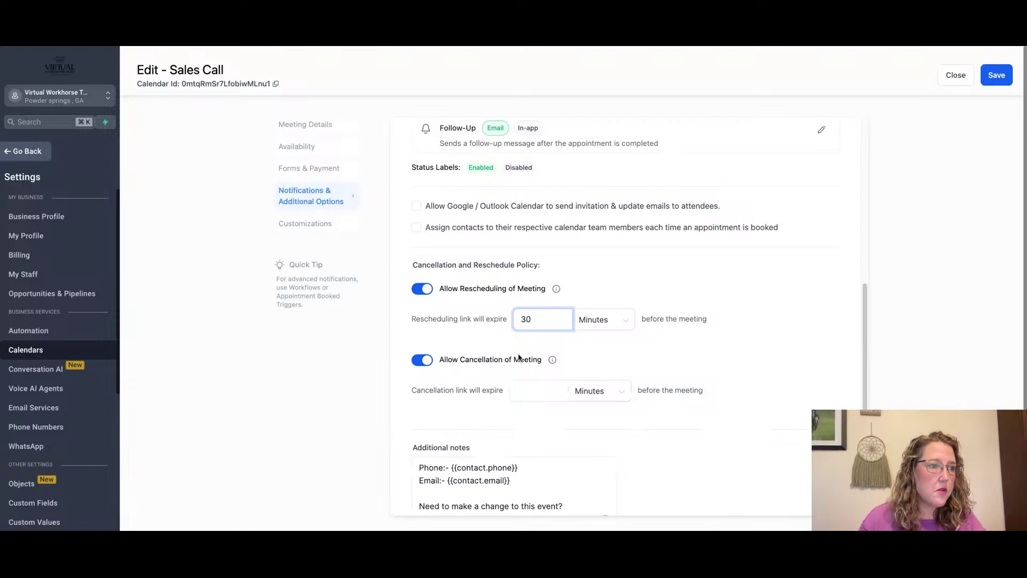
pyautogui.click(536, 391)
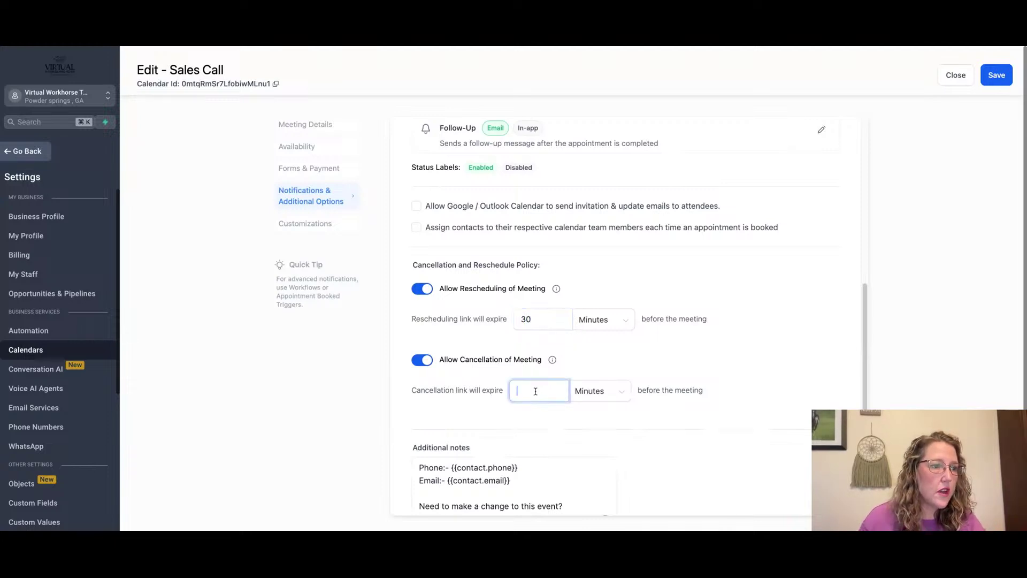
pyautogui.write('30')
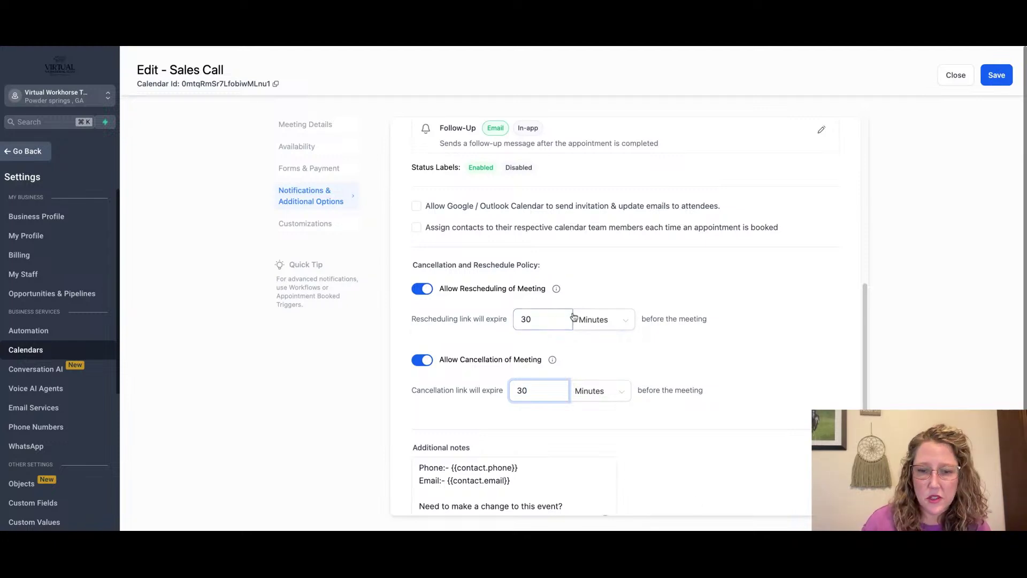
pyautogui.scroll(-1, 620, 401)
pyautogui.scroll(6, 619, 401)
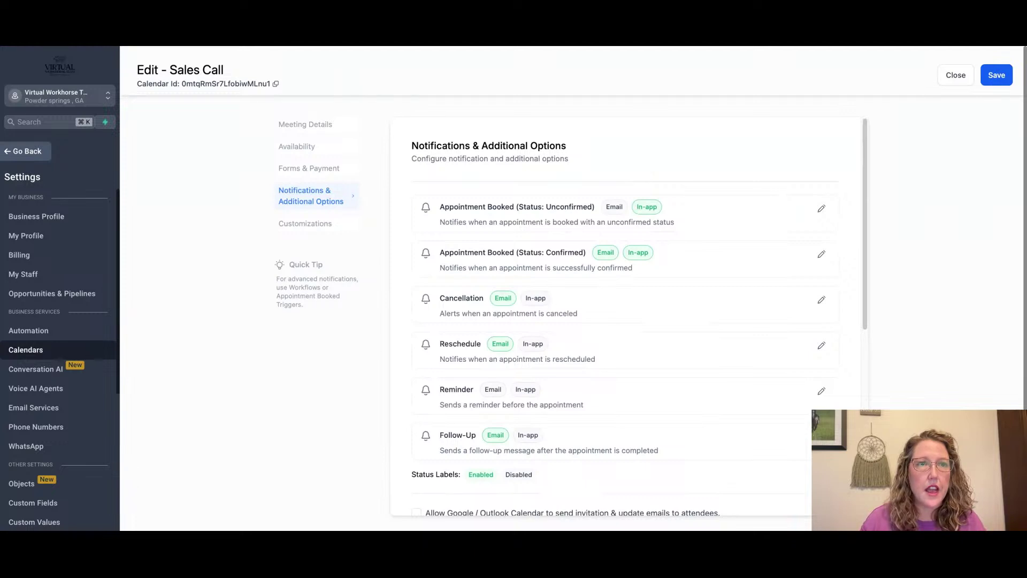
pyautogui.click(1001, 81)
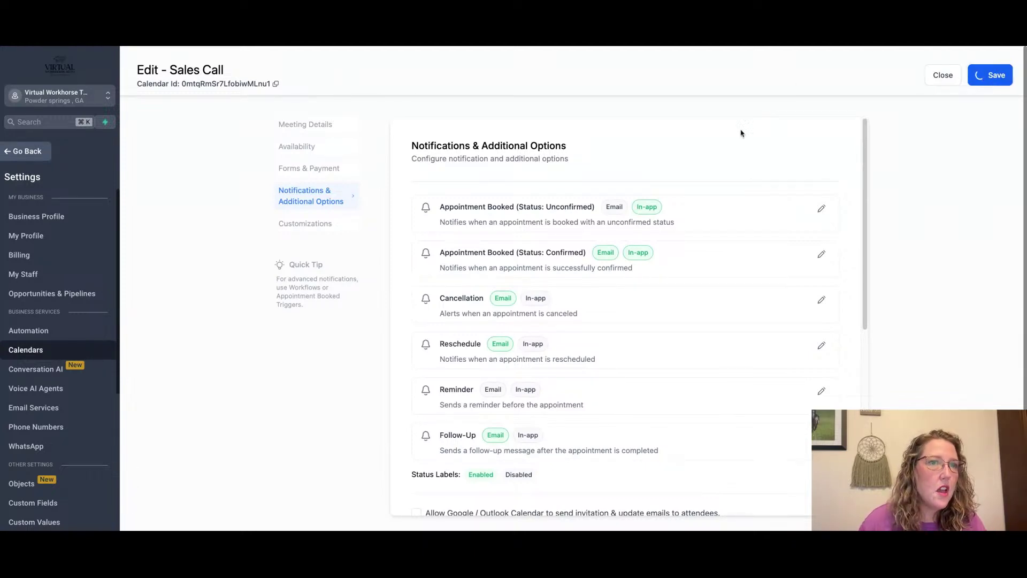
# - Review the Sales Call calendar's cover image, widget style, colors, button text and display options, and save the calendar
pyautogui.click(301, 227)
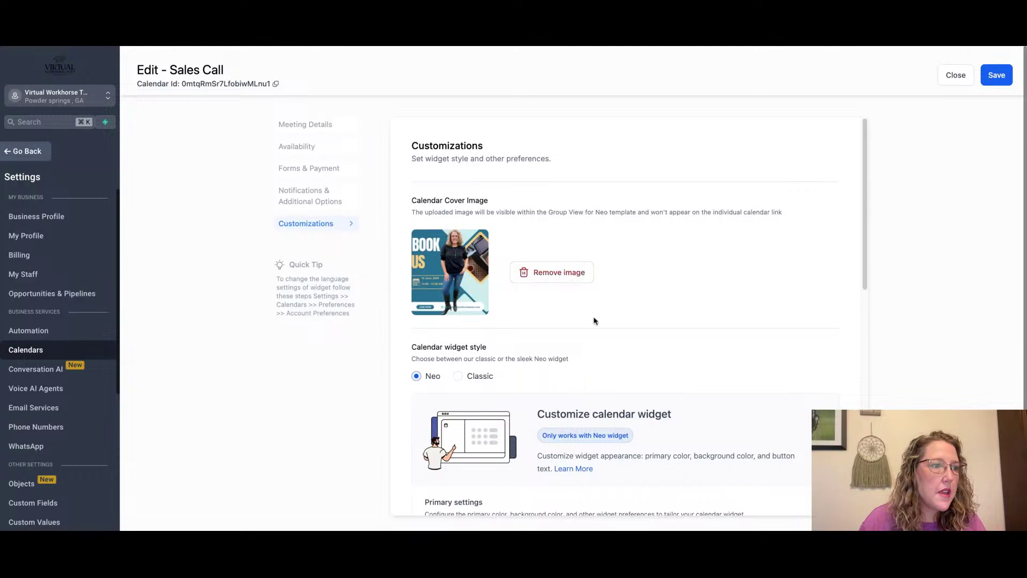
pyautogui.scroll(-3, 589, 316)
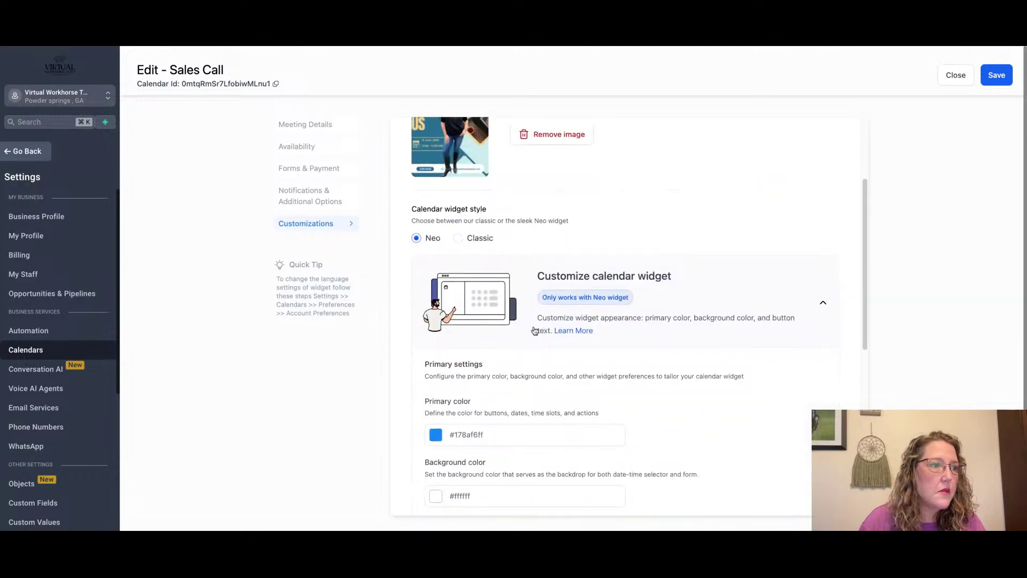
pyautogui.scroll(-1, 579, 396)
pyautogui.scroll(-1, 579, 395)
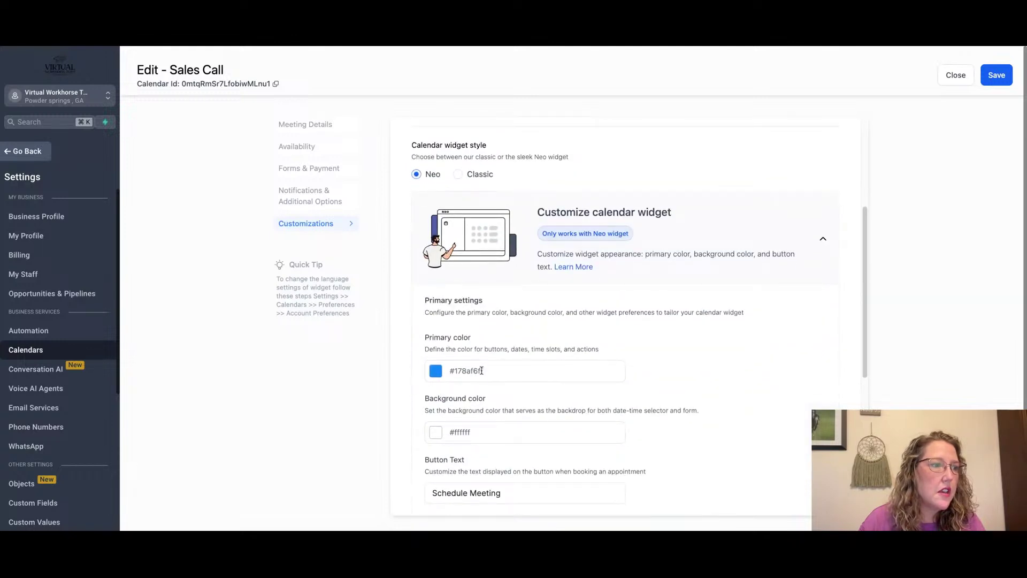
pyautogui.tripleClick(482, 370)
pyautogui.click(482, 370)
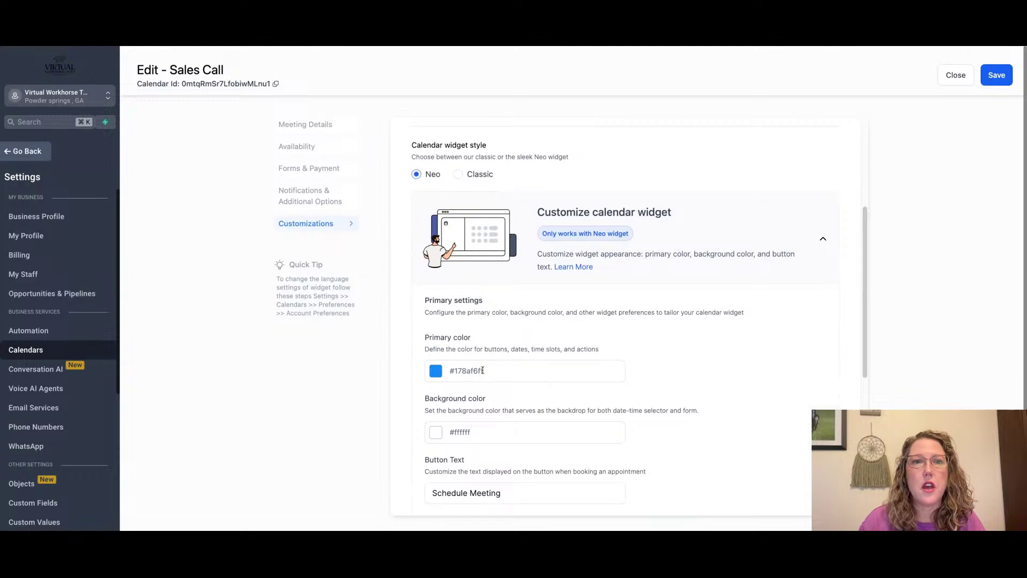
pyautogui.scroll(-5, 529, 410)
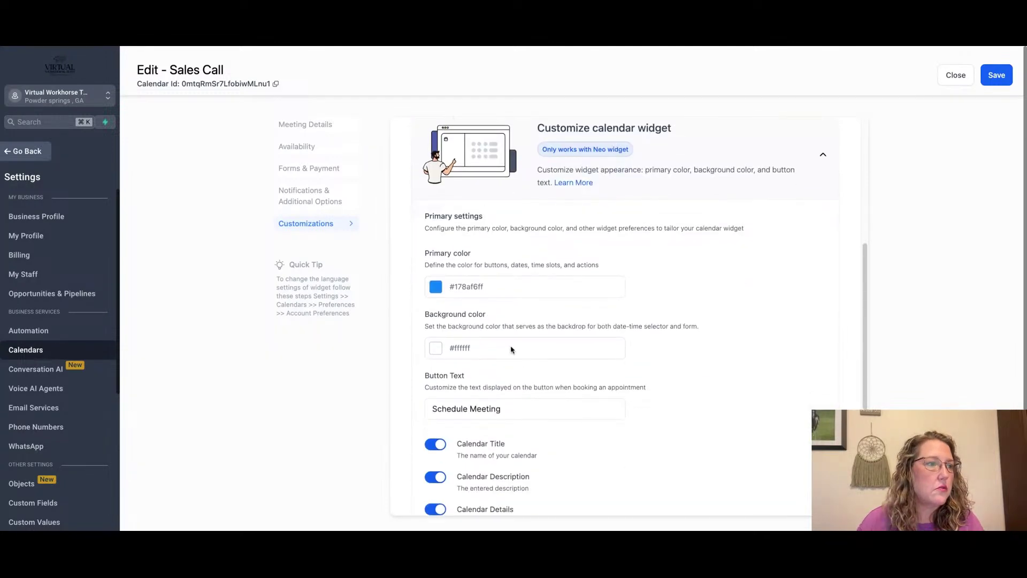
pyautogui.scroll(-1, 659, 430)
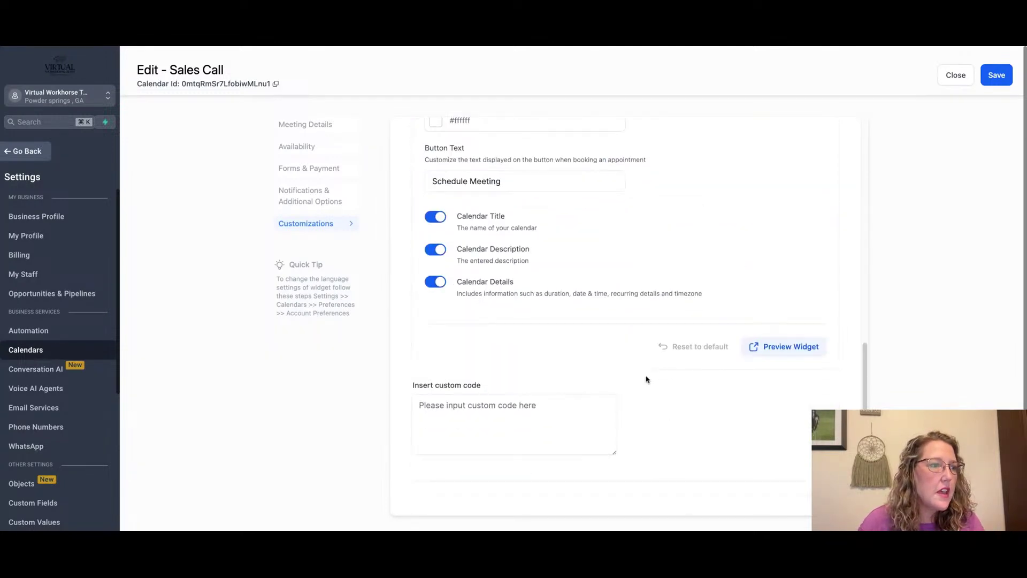
pyautogui.click(988, 75)
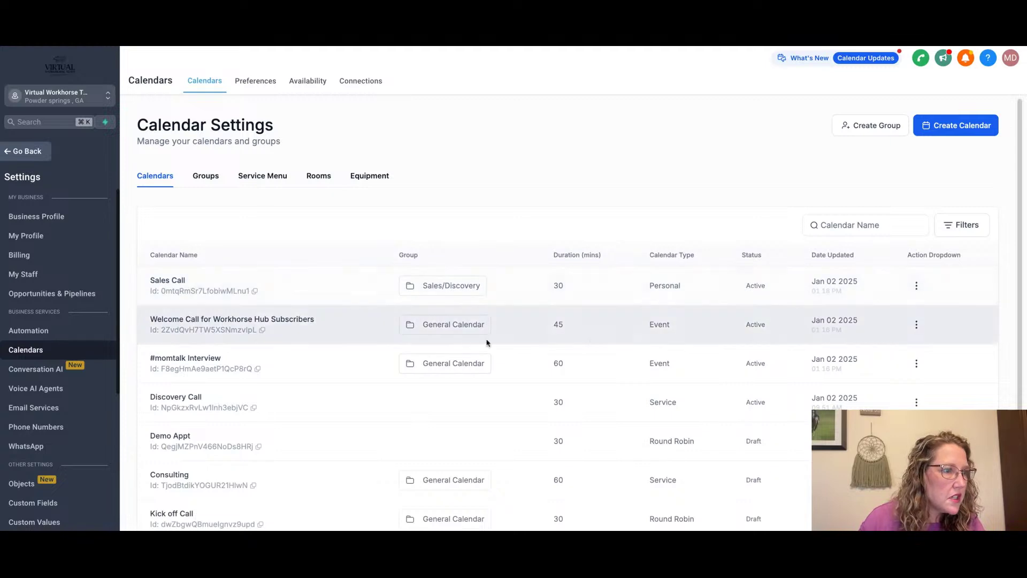
# - Open the Welcome Call for Workhorse Hub Subscribers calendar for editing and review its meeting details
pyautogui.click(916, 325)
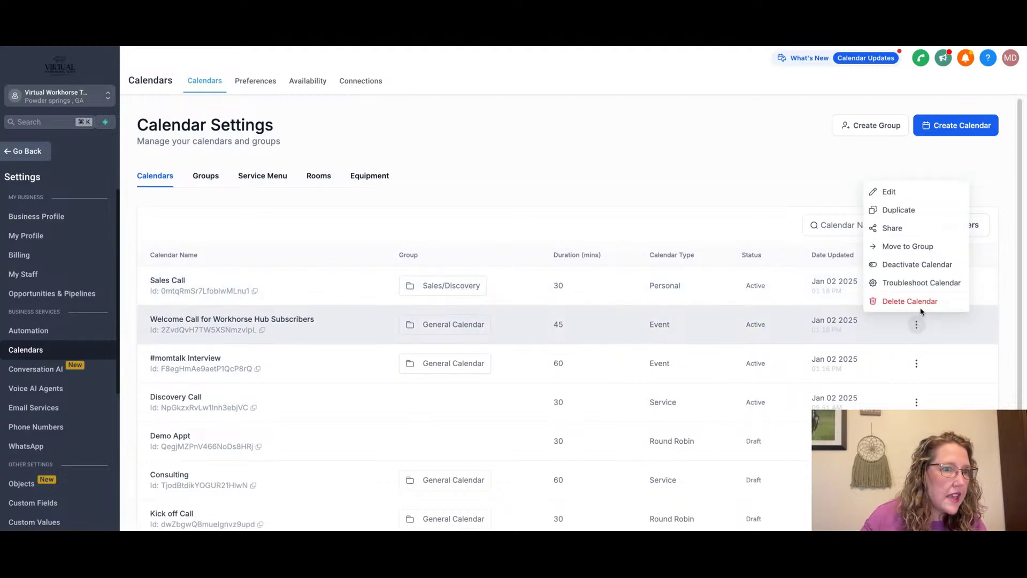
pyautogui.click(886, 191)
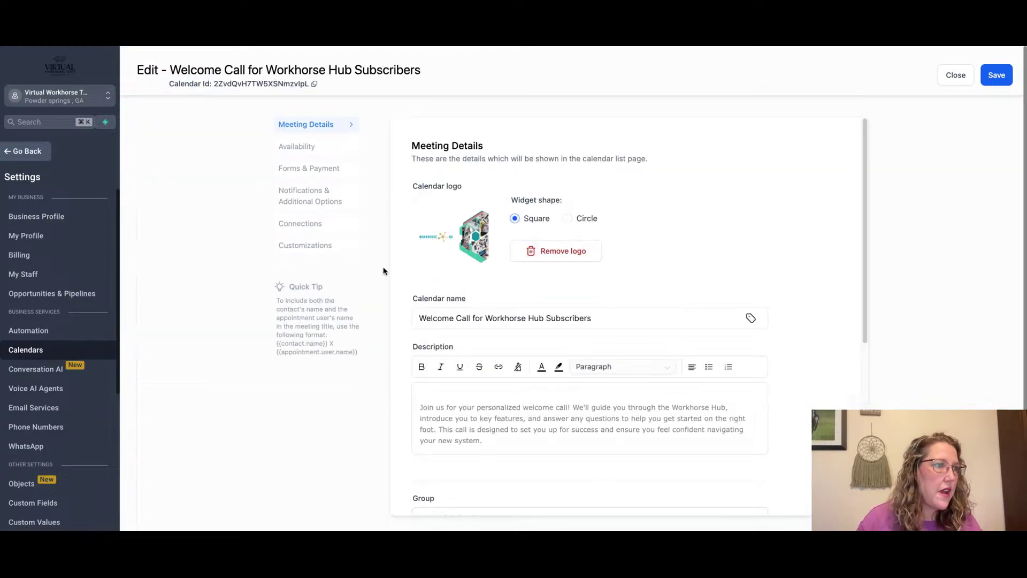
pyautogui.scroll(-2, 640, 409)
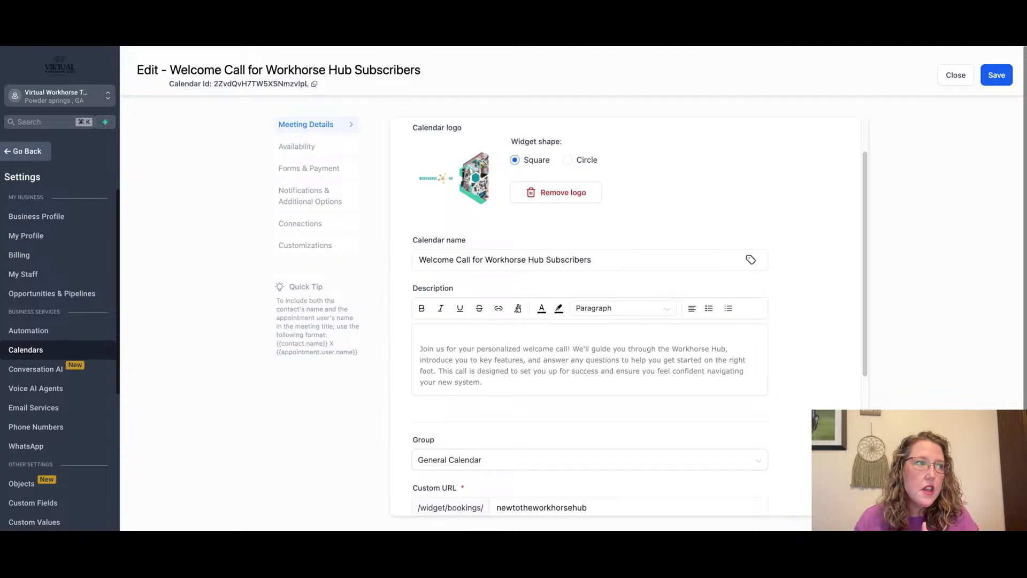
# - Review the Welcome Call calendar's weekly available hours and its cover image and widget customizations
pyautogui.click(301, 150)
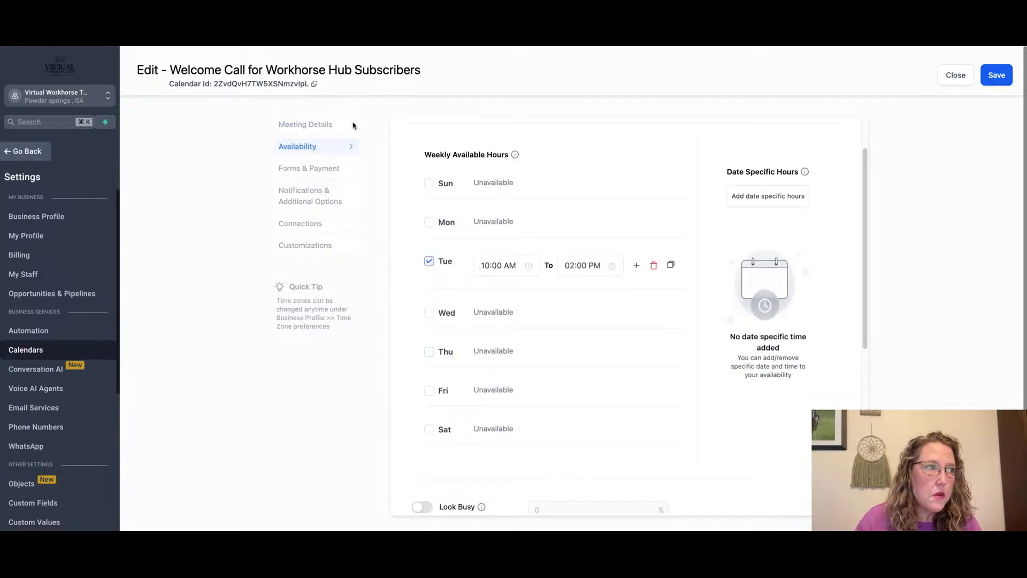
pyautogui.click(197, 87)
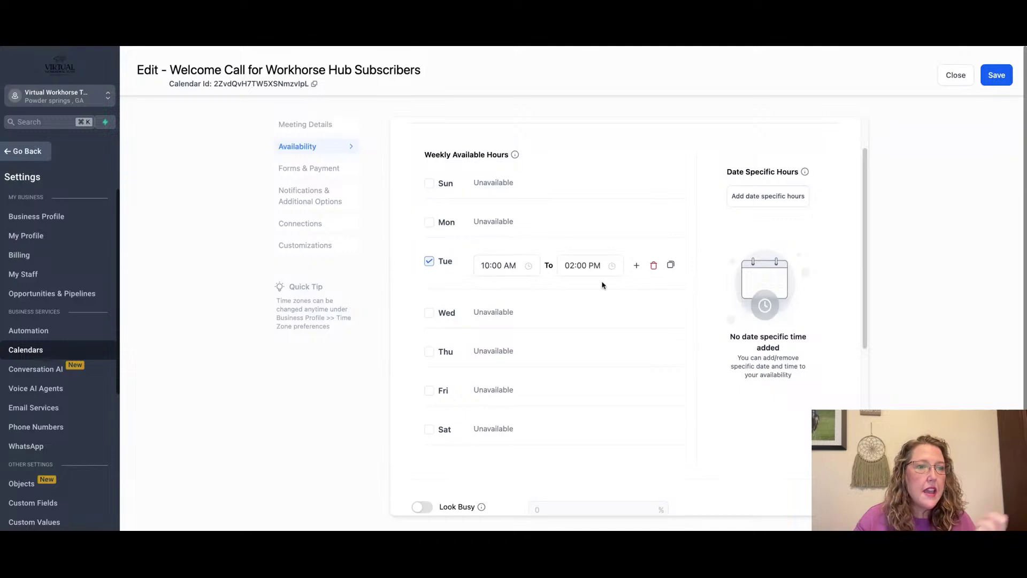
pyautogui.scroll(-5, 546, 330)
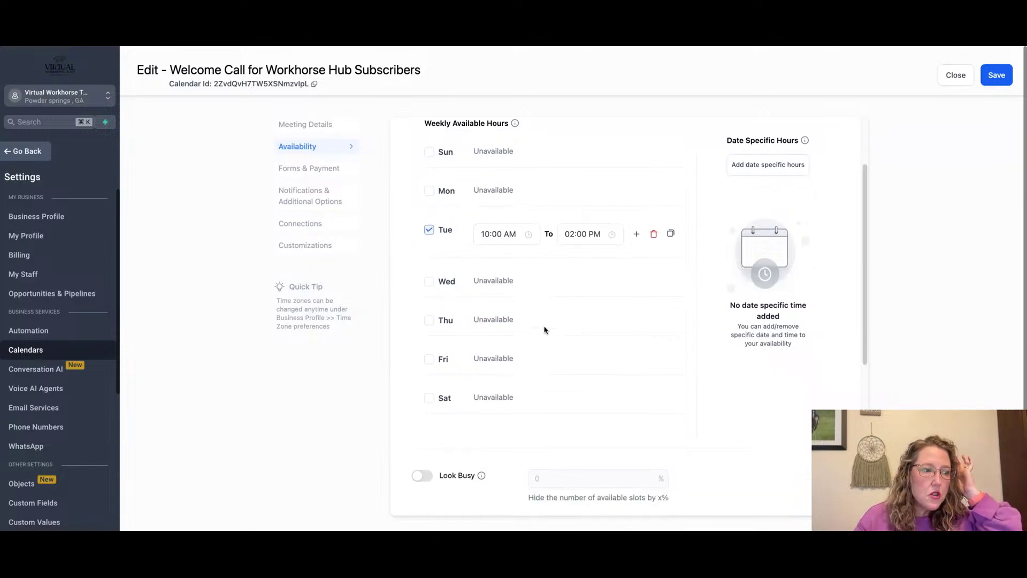
pyautogui.click(314, 247)
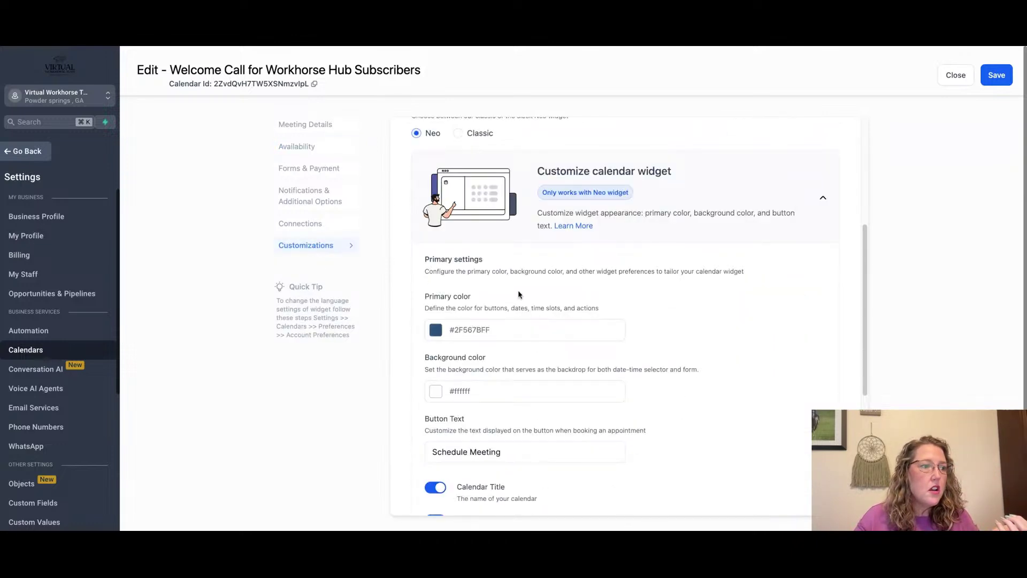
pyautogui.scroll(-5, 535, 305)
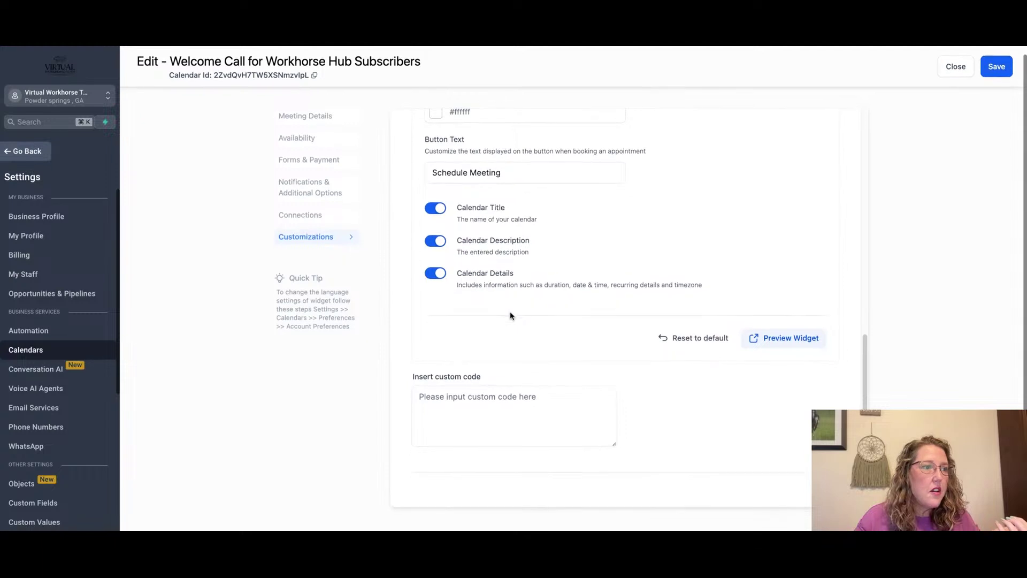
pyautogui.scroll(6, 607, 317)
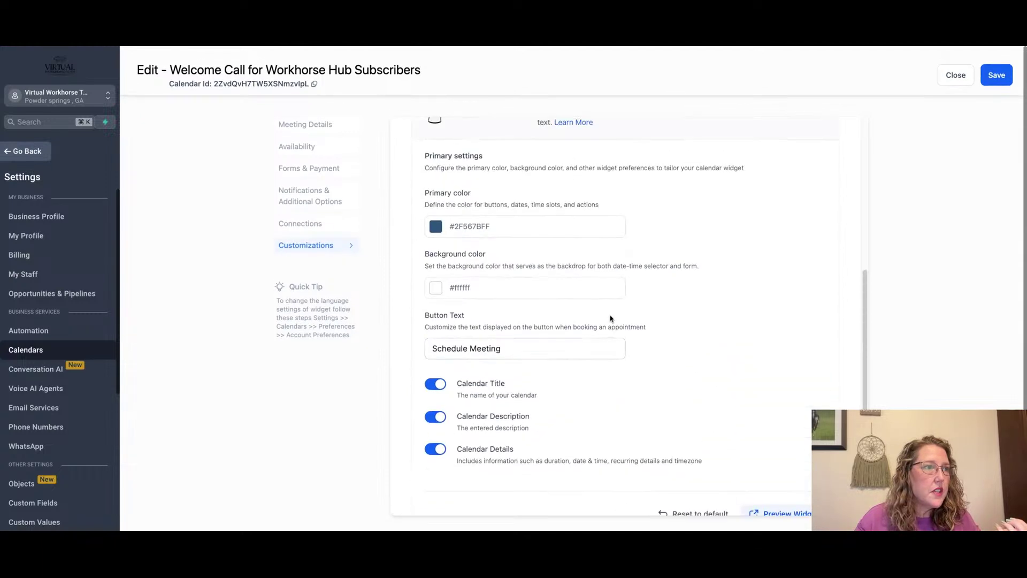
pyautogui.scroll(4, 610, 319)
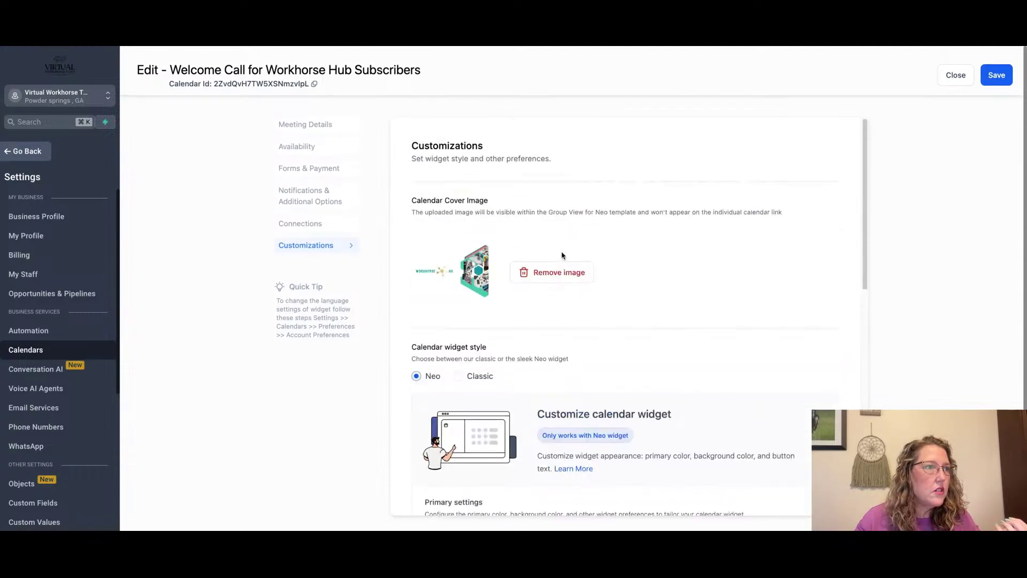
# - Examine the Welcome Call calendar's meeting interval, duration, minimum scheduling notice and booking limits
pyautogui.click(309, 145)
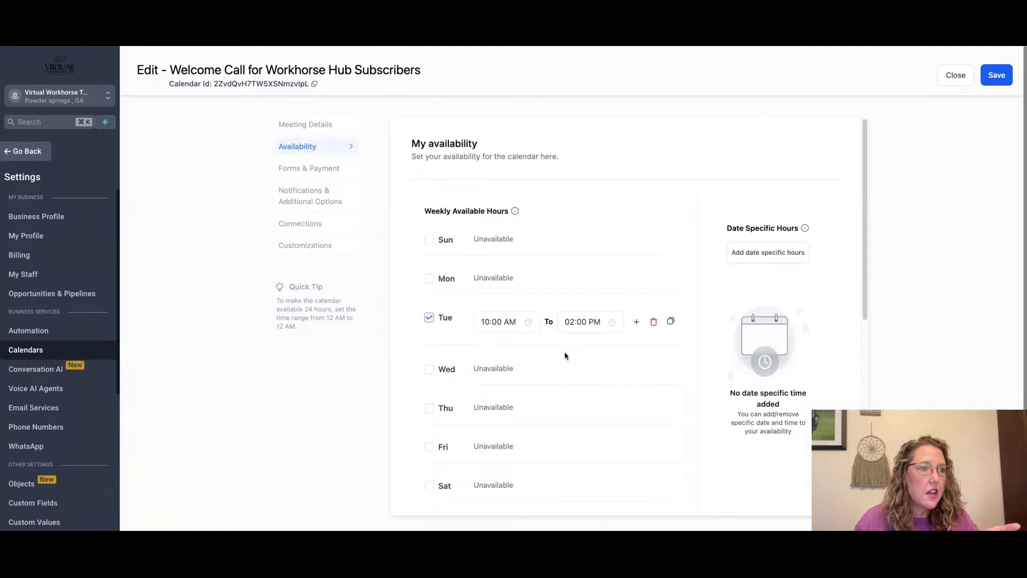
pyautogui.scroll(-2, 565, 354)
pyautogui.scroll(-10, 565, 357)
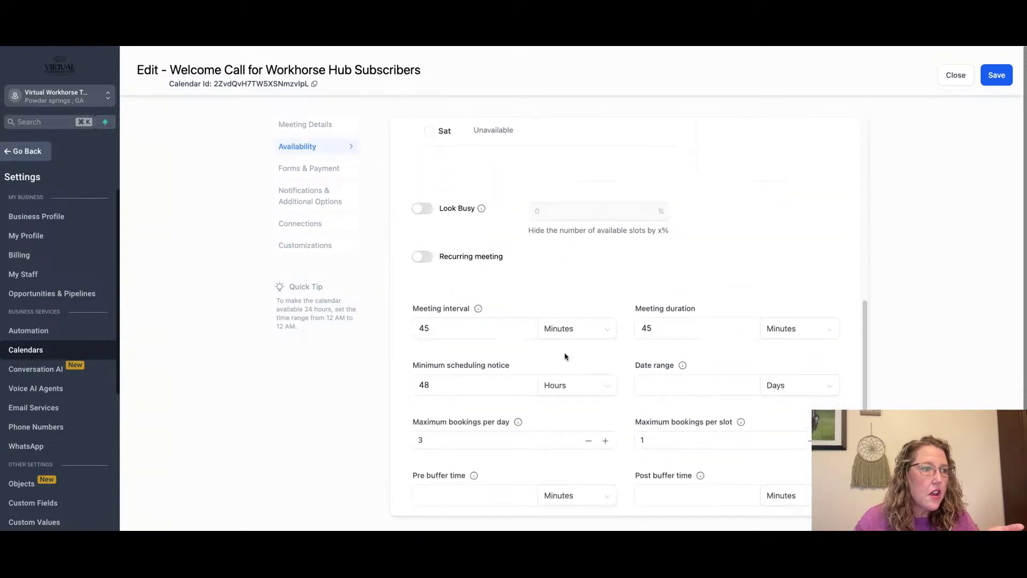
pyautogui.scroll(10, 565, 321)
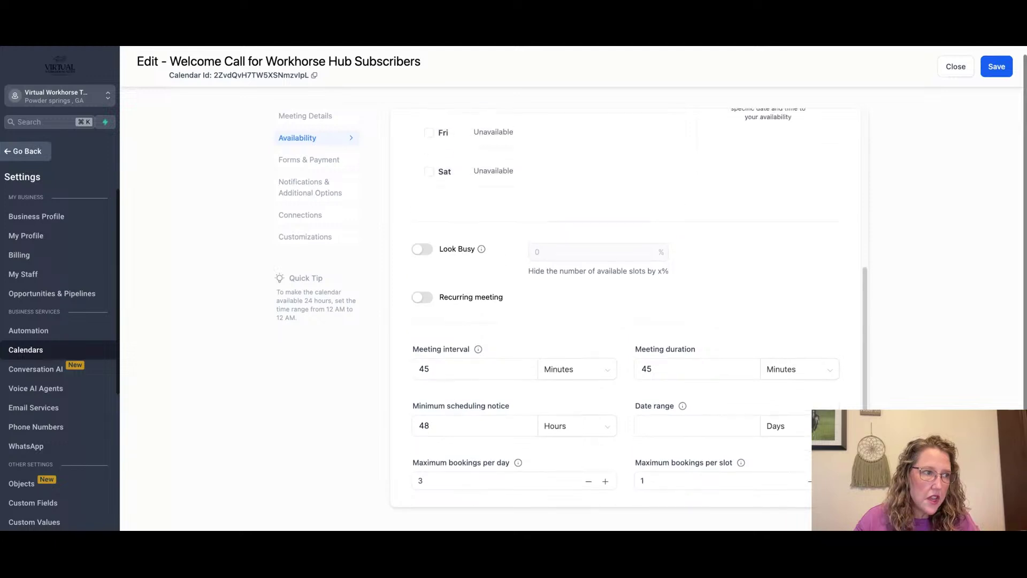
# - Check the Welcome Call calendar's external calendar link, sync option and automation setting, and return to its availability
pyautogui.click(313, 216)
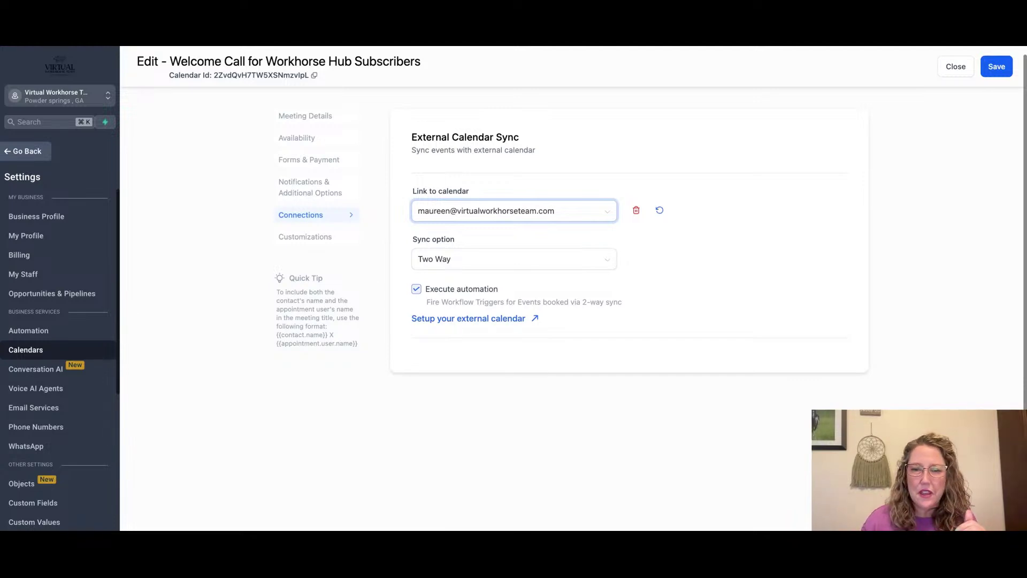
pyautogui.click(550, 186)
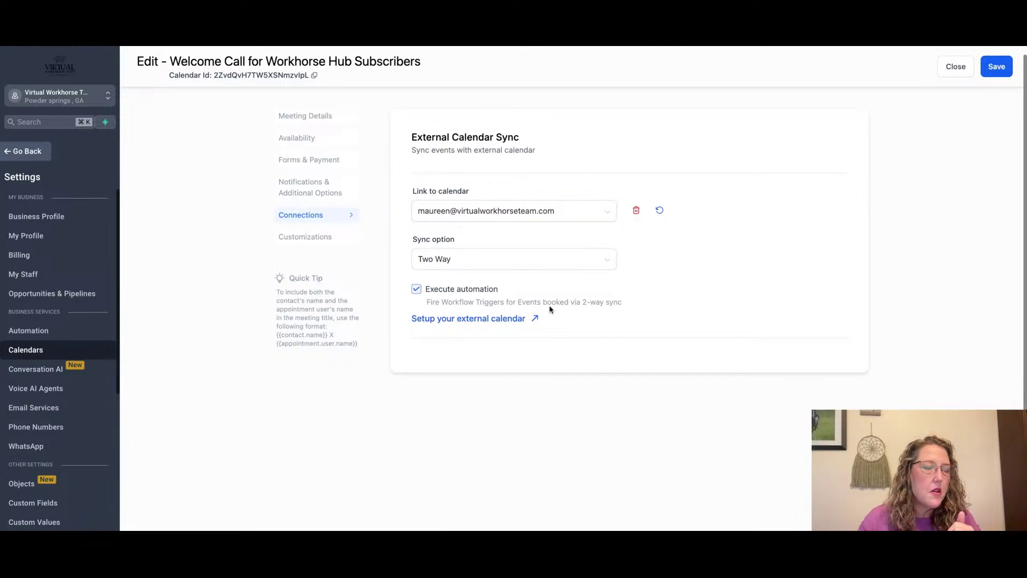
pyautogui.click(304, 147)
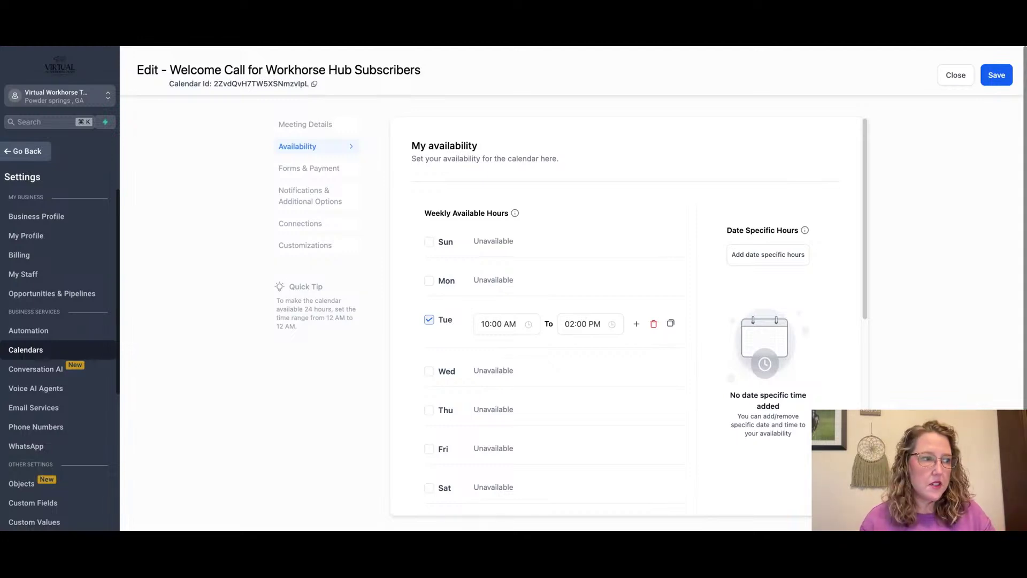
# - Save the Welcome Call calendar and return to the list of calendars
pyautogui.click(996, 76)
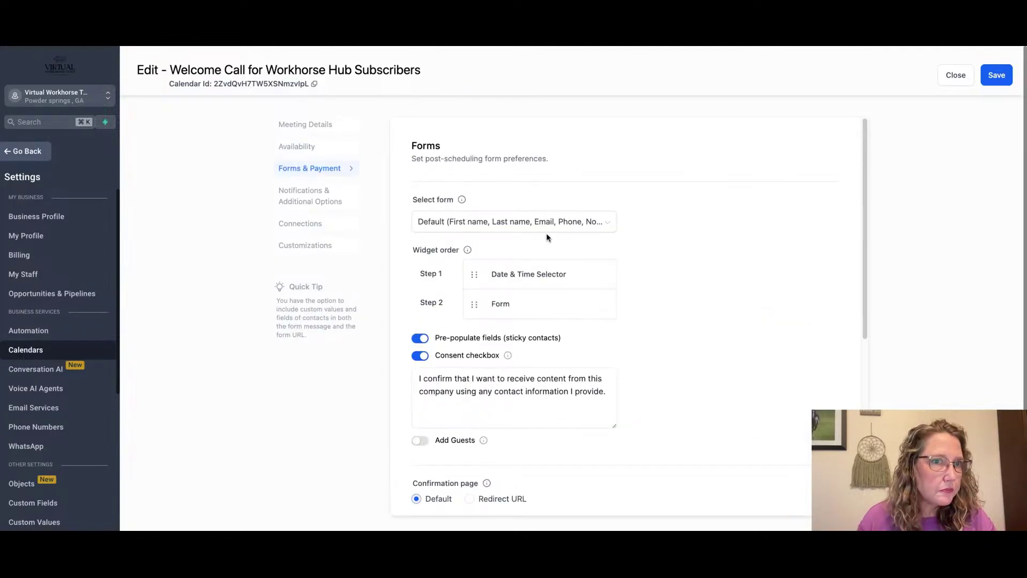
pyautogui.click(955, 75)
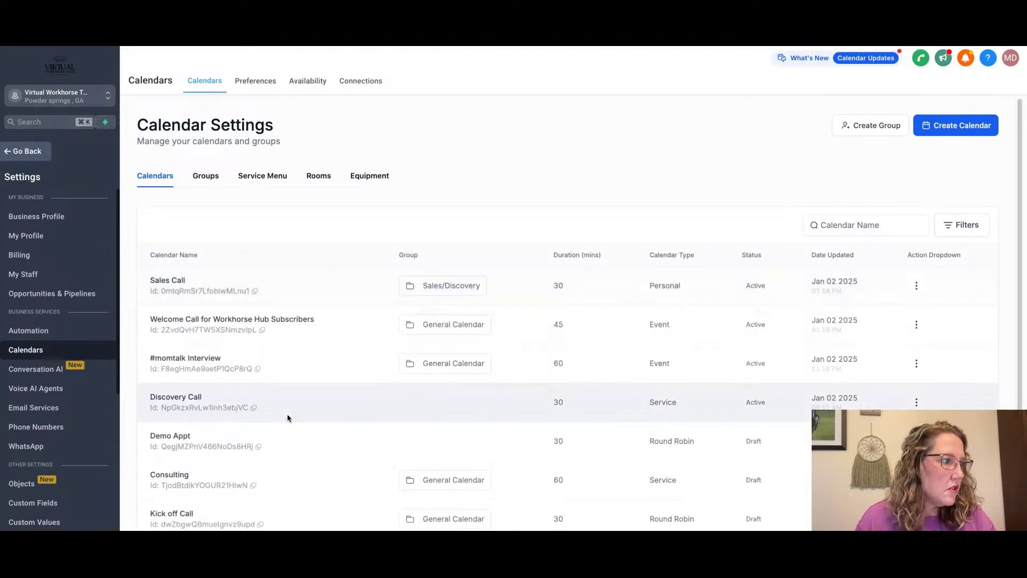
pyautogui.scroll(-3, 287, 418)
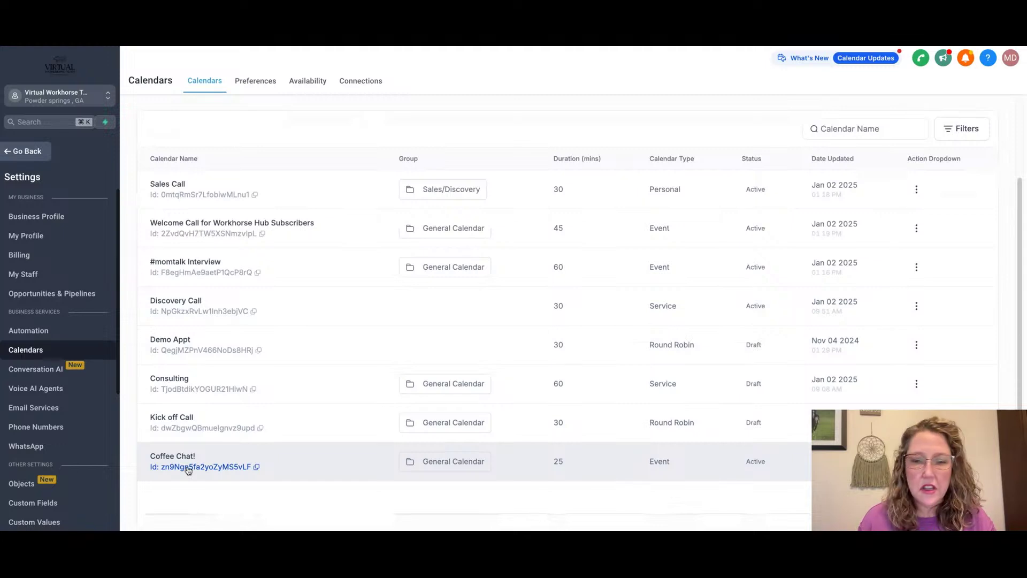
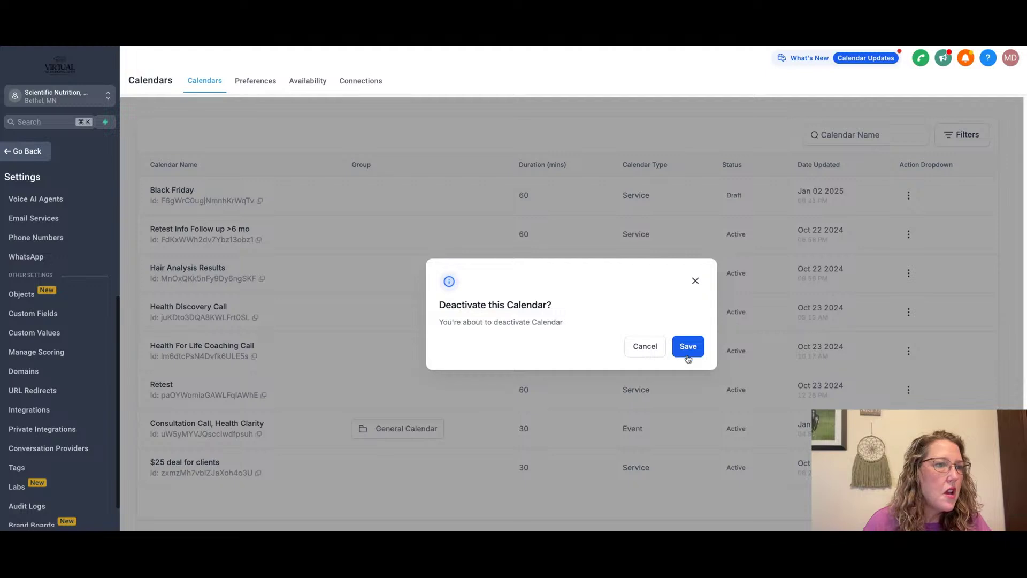
# - Deactivate the Retest Info Follow up >6 mo calendar and the $25 deal for clients calendar
pyautogui.click(686, 355)
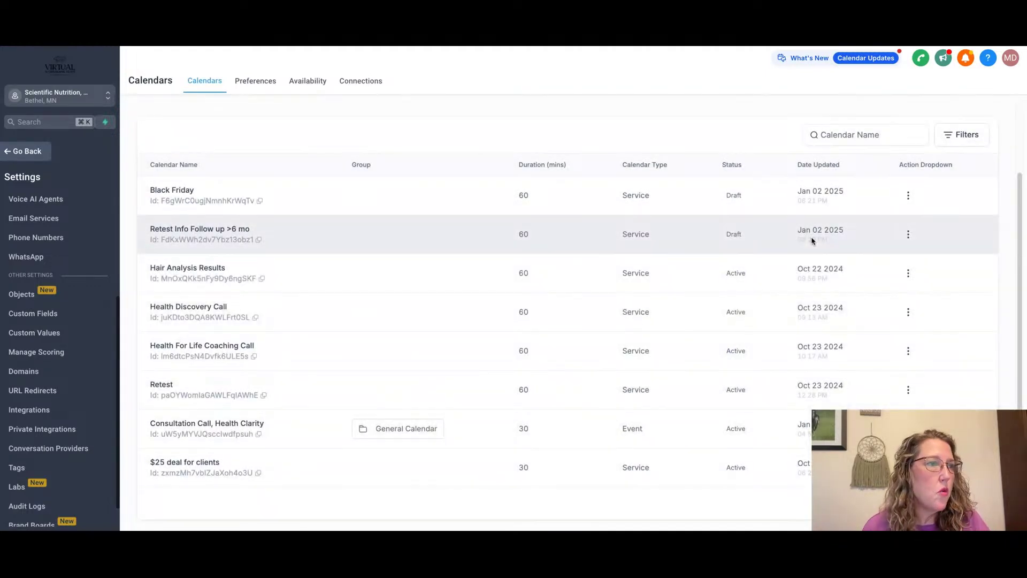
pyautogui.scroll(-1, 834, 275)
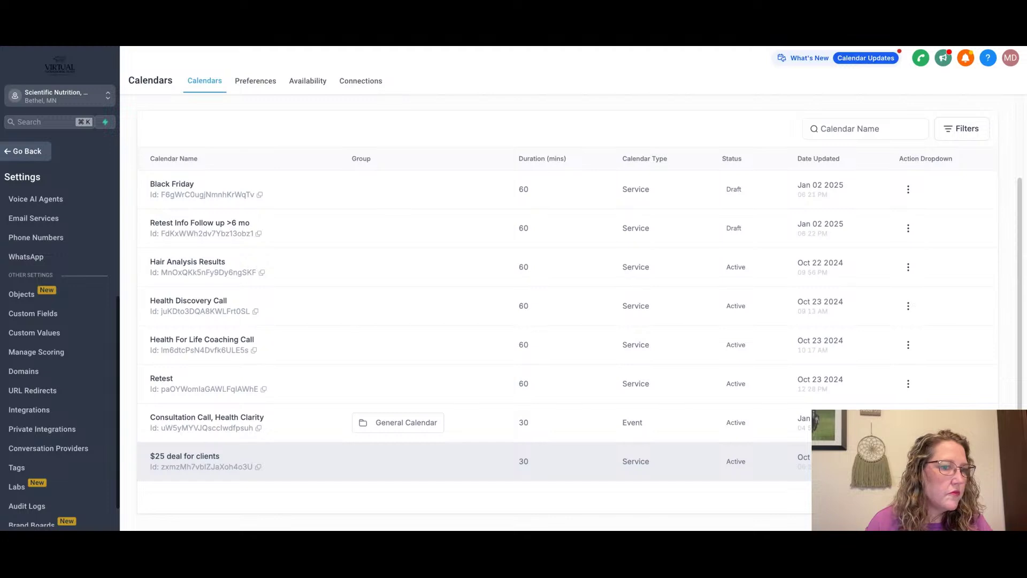
pyautogui.click(908, 461)
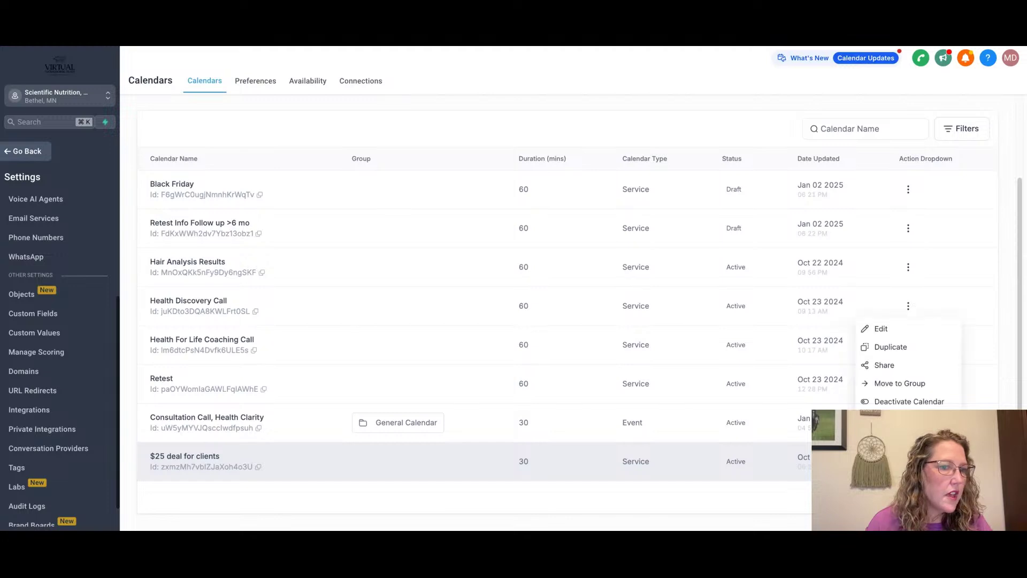
pyautogui.click(899, 401)
pyautogui.click(688, 346)
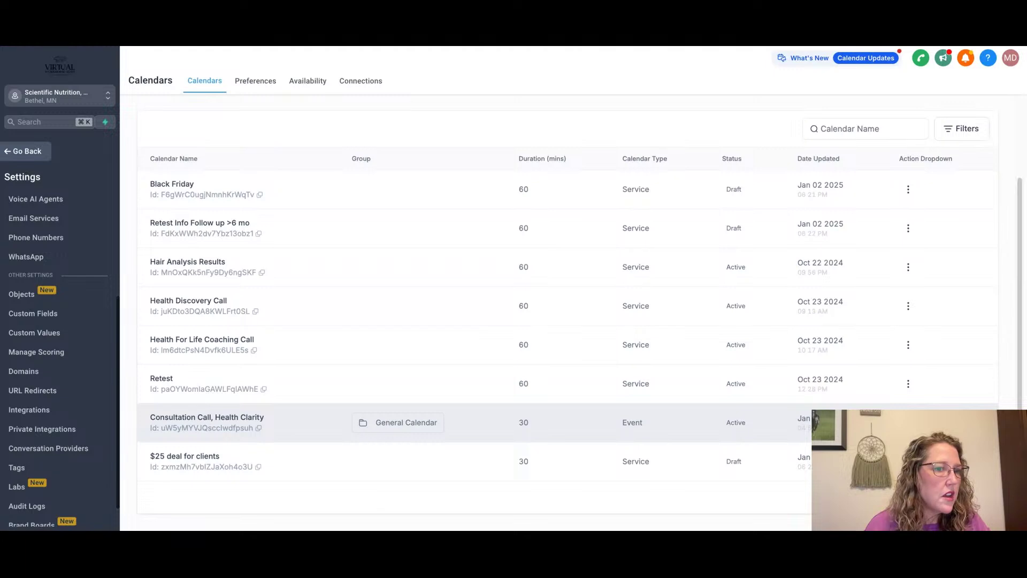
# - Open the Consultation Call, Health Clarity calendar for editing, reselect its linked external calendar account and refresh the connection
pyautogui.click(908, 267)
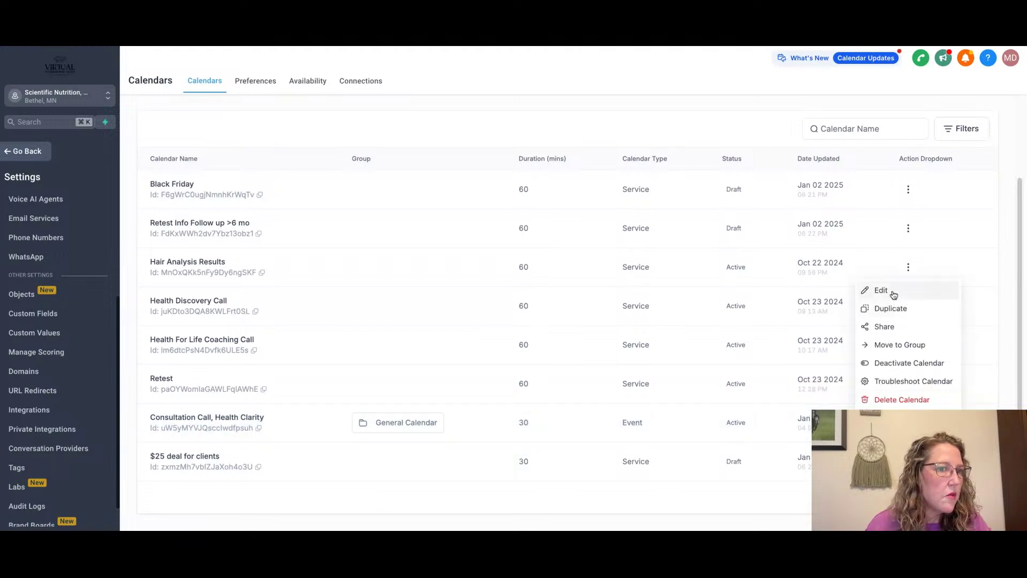
pyautogui.click(892, 293)
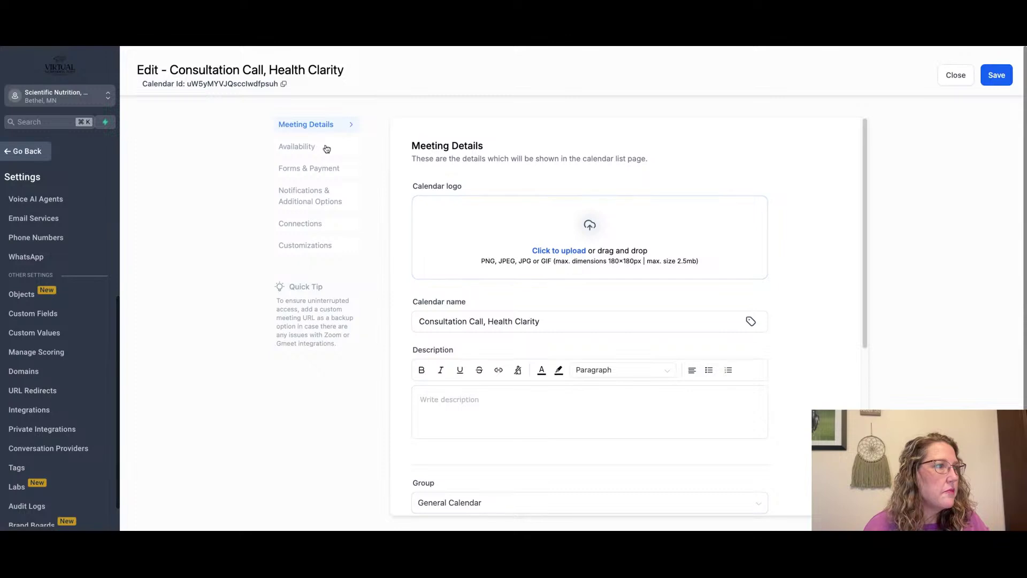
pyautogui.click(301, 223)
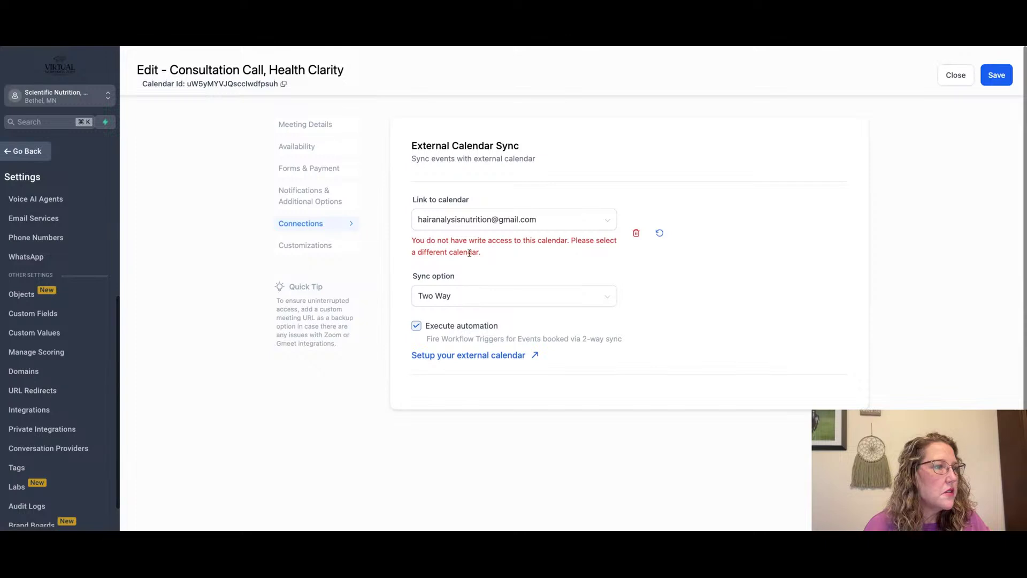
pyautogui.click(610, 221)
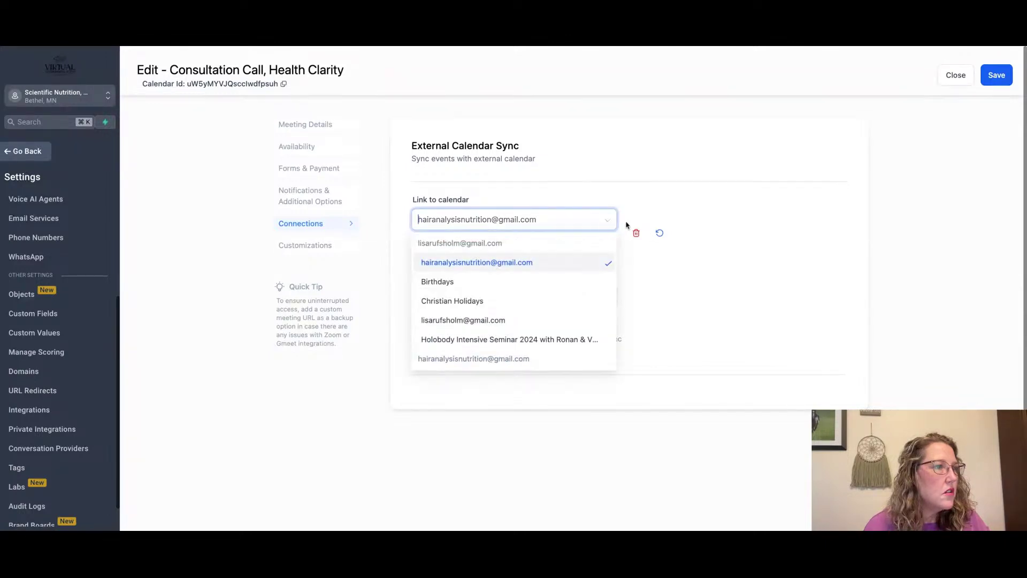
pyautogui.click(773, 252)
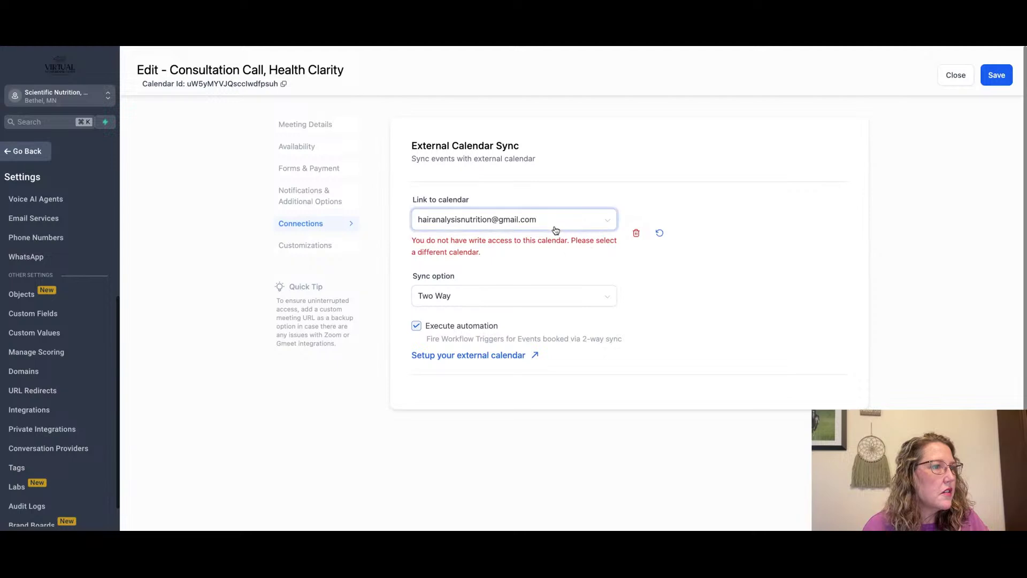
pyautogui.click(601, 223)
pyautogui.click(525, 263)
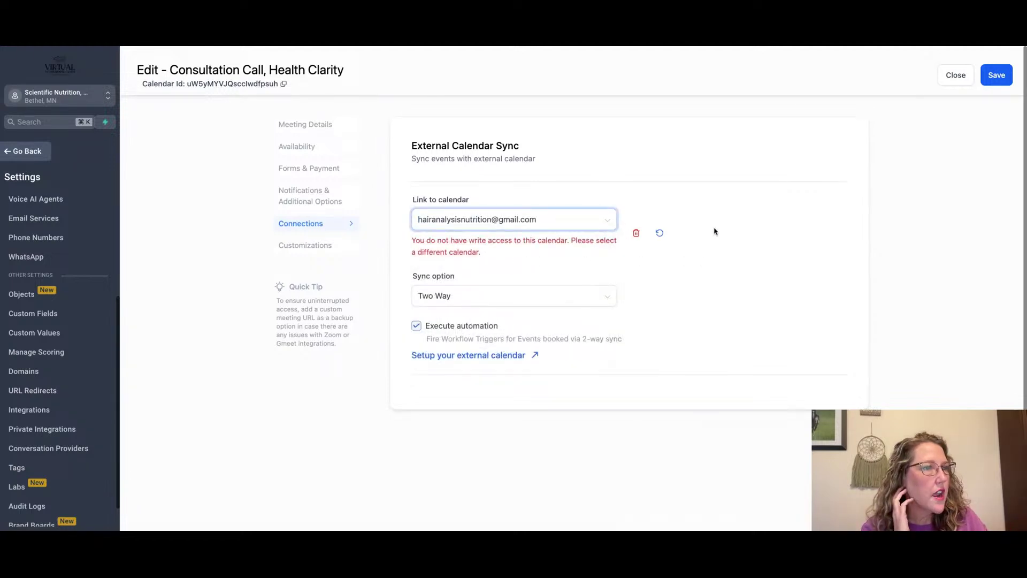
pyautogui.click(661, 235)
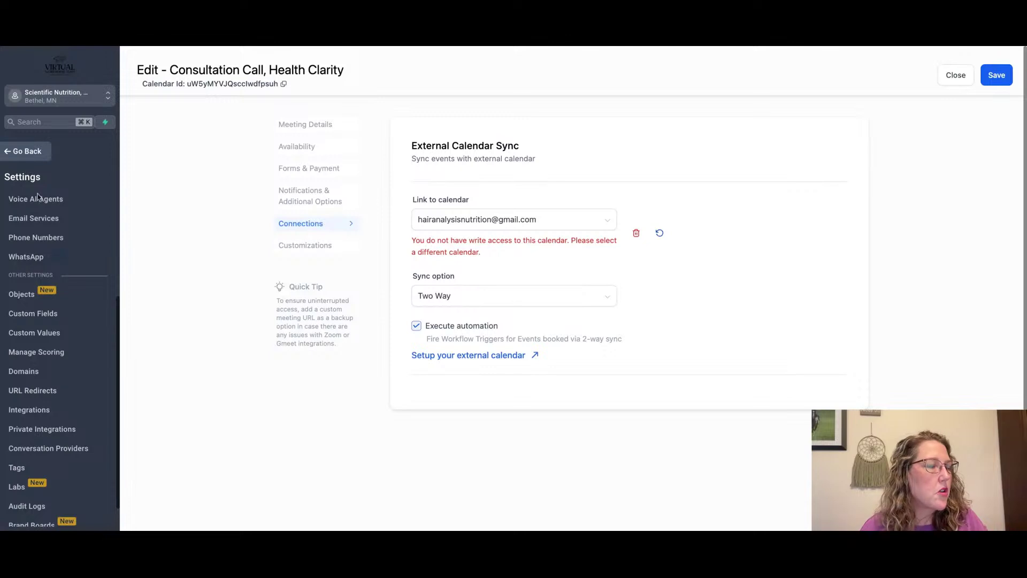
# - Review the Consultation Call, Health Clarity calendar's weekly available hours and its cover image and widget customizations
pyautogui.click(303, 246)
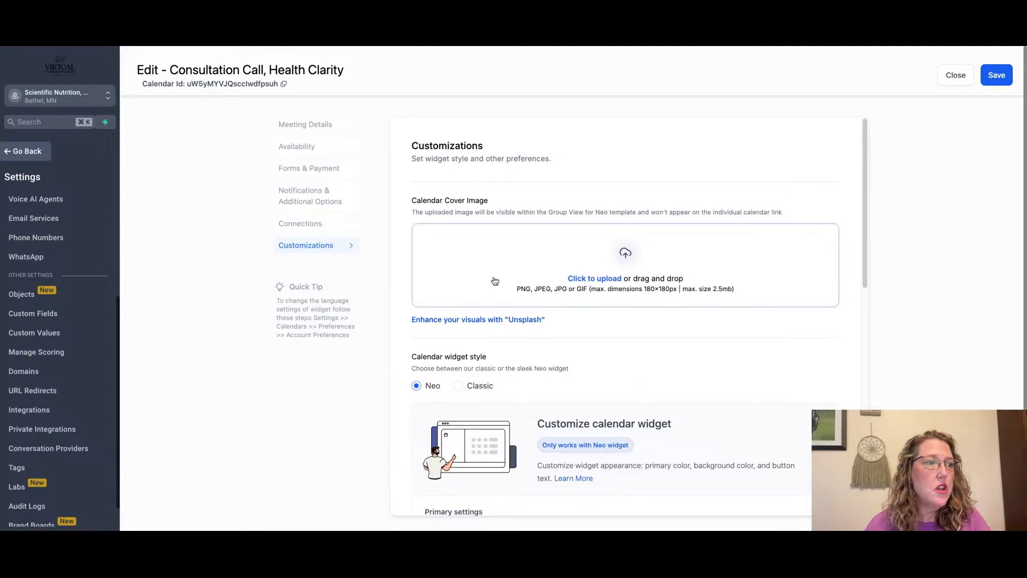
pyautogui.click(299, 147)
pyautogui.scroll(-3, 657, 350)
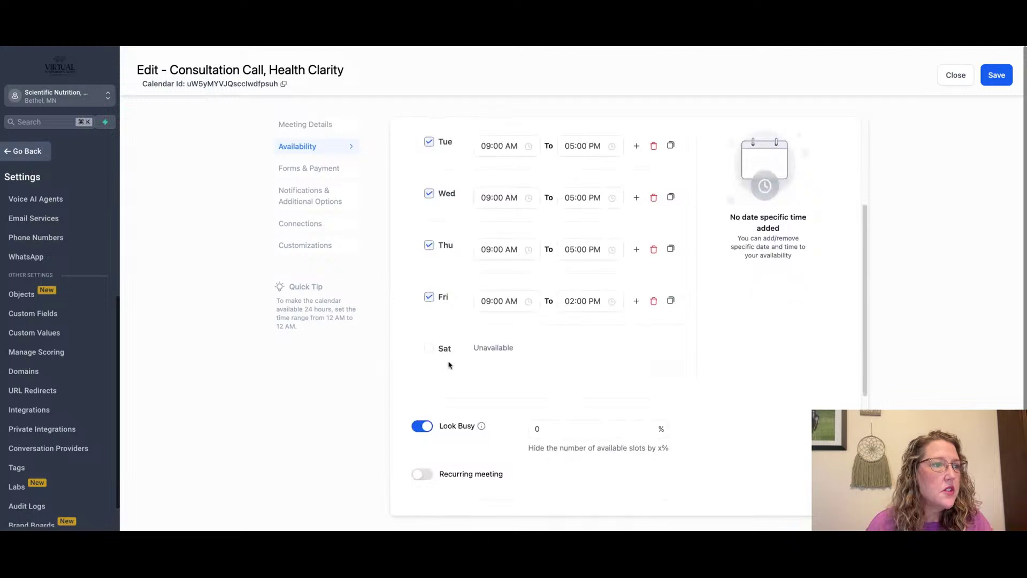
pyautogui.scroll(3, 463, 305)
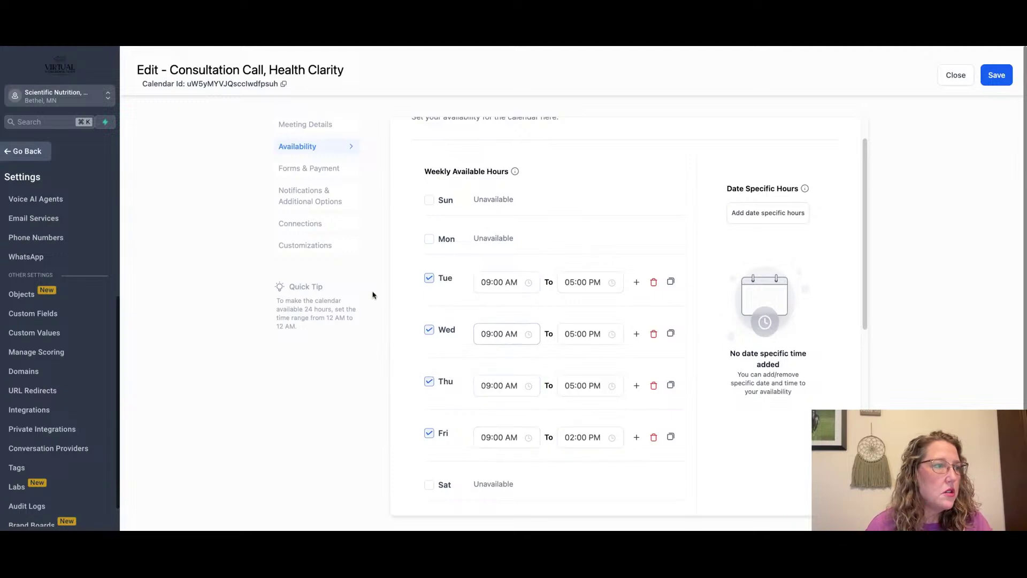
pyautogui.click(302, 251)
pyautogui.scroll(-3, 554, 250)
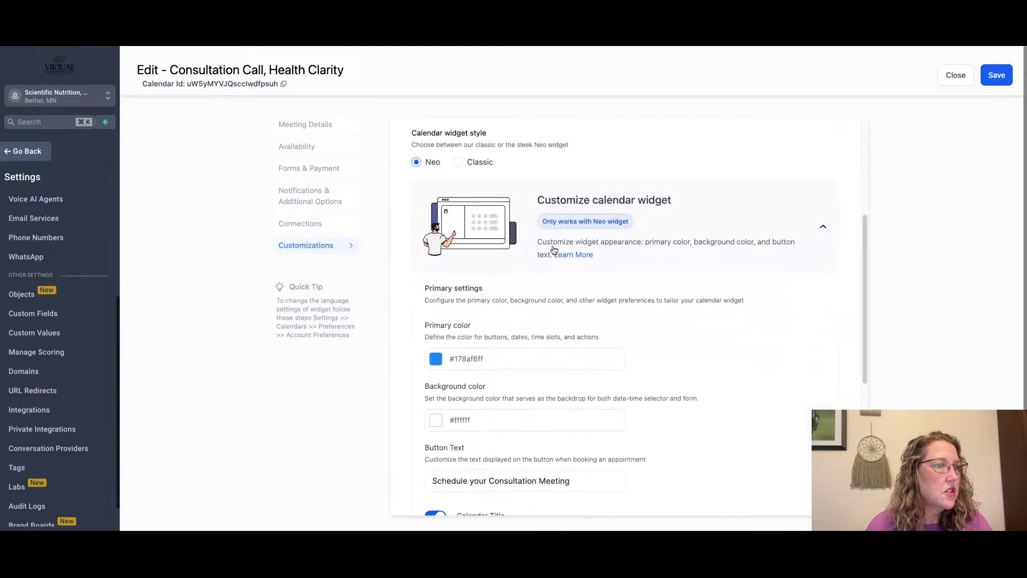
pyautogui.scroll(-5, 554, 250)
pyautogui.scroll(10, 553, 250)
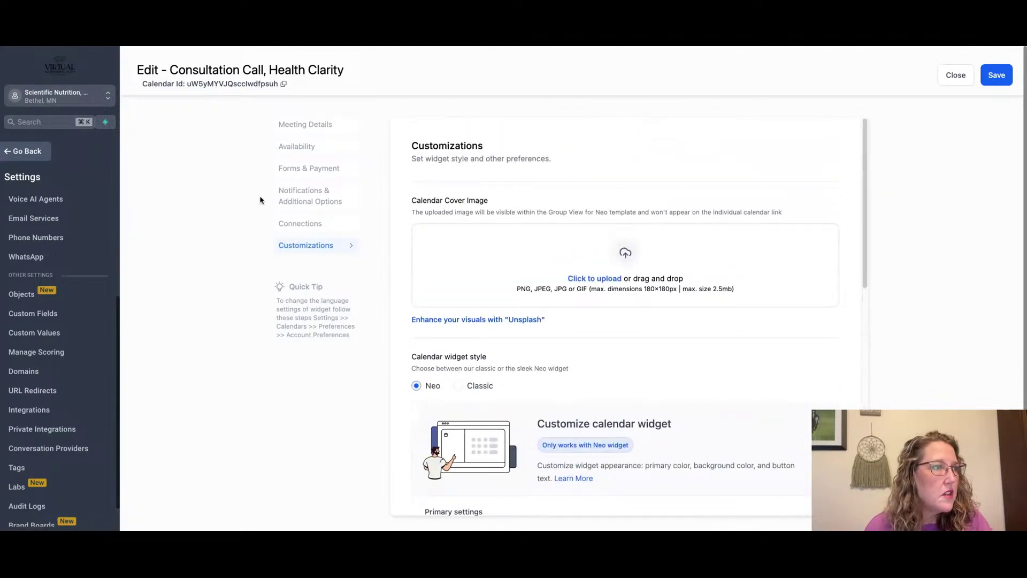
# - Enable and save the email Reminder notification for the Consultation Call, Health Clarity calendar, and return to the list of calendars
pyautogui.click(295, 197)
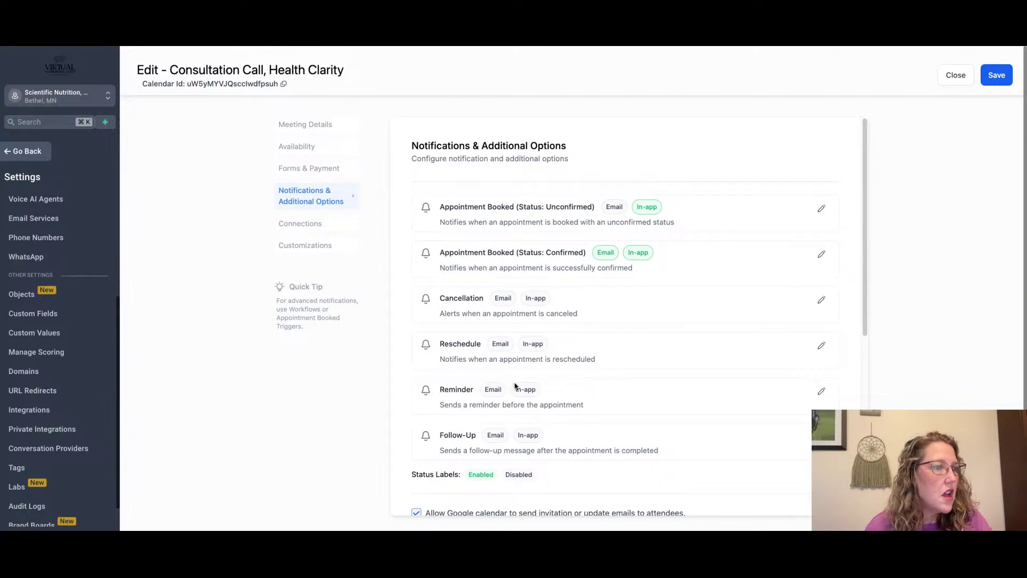
pyautogui.scroll(-2, 514, 381)
pyautogui.click(821, 282)
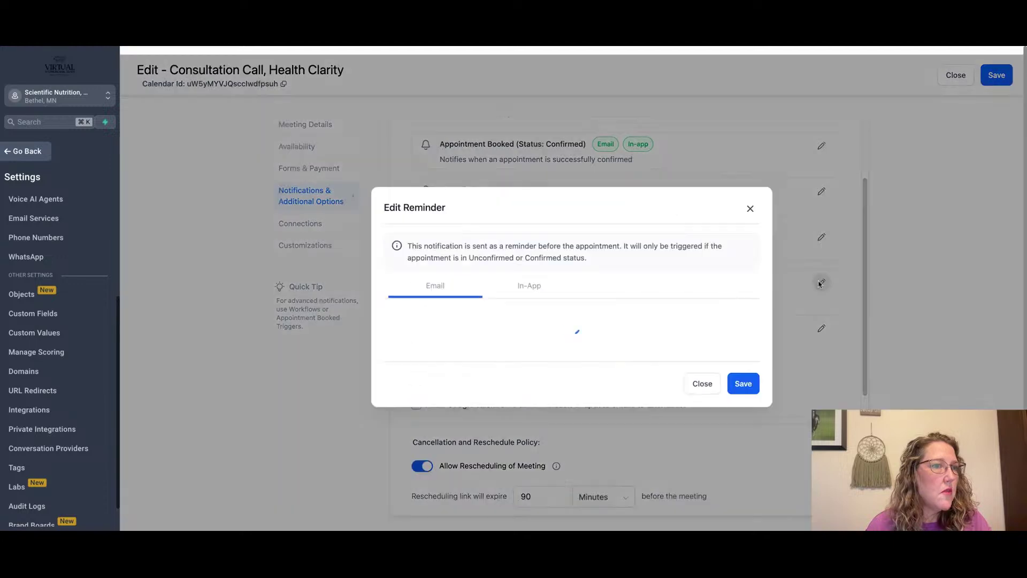
pyautogui.click(394, 283)
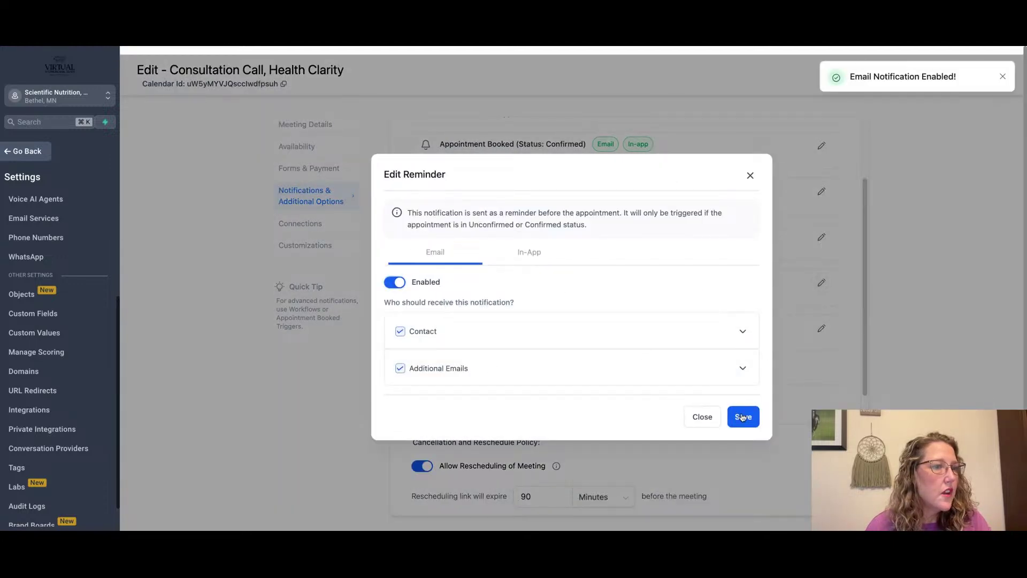
pyautogui.click(743, 416)
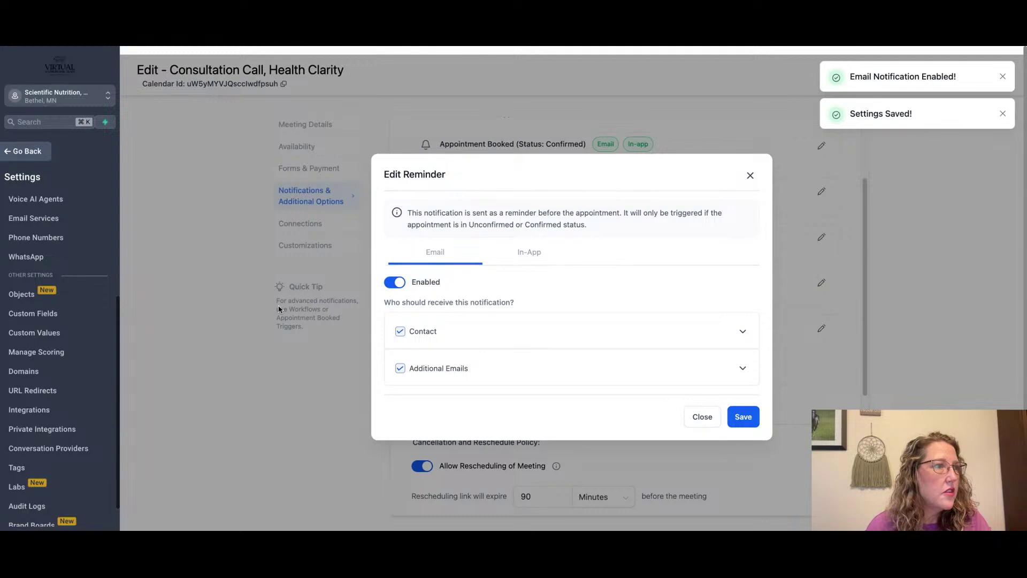
pyautogui.click(750, 176)
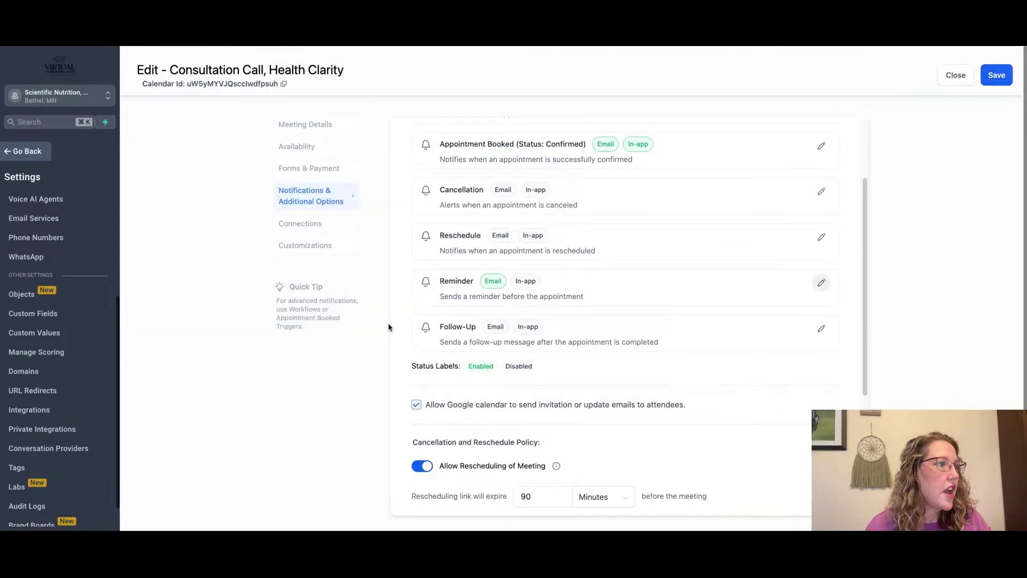
pyautogui.click(301, 228)
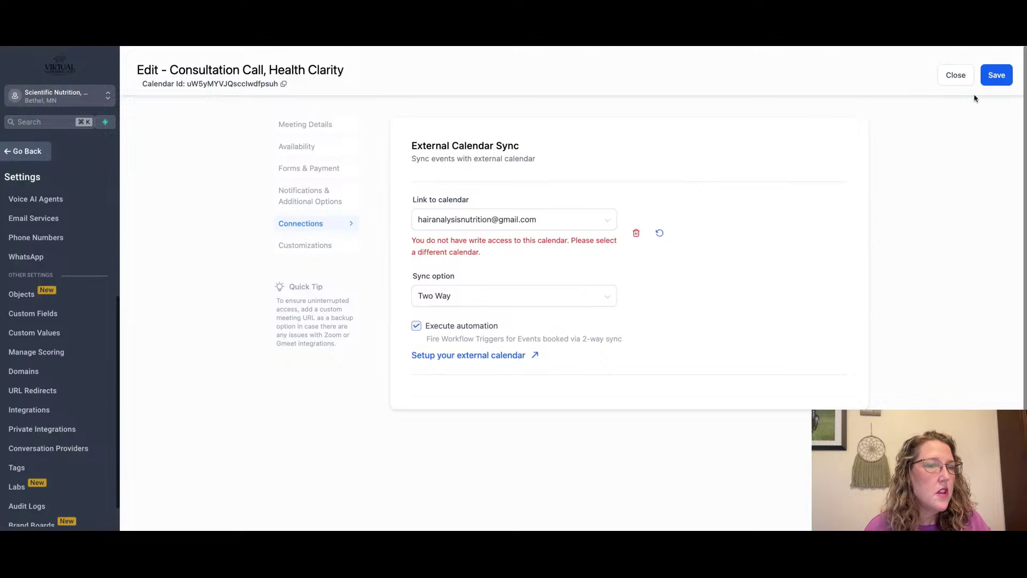
pyautogui.click(954, 76)
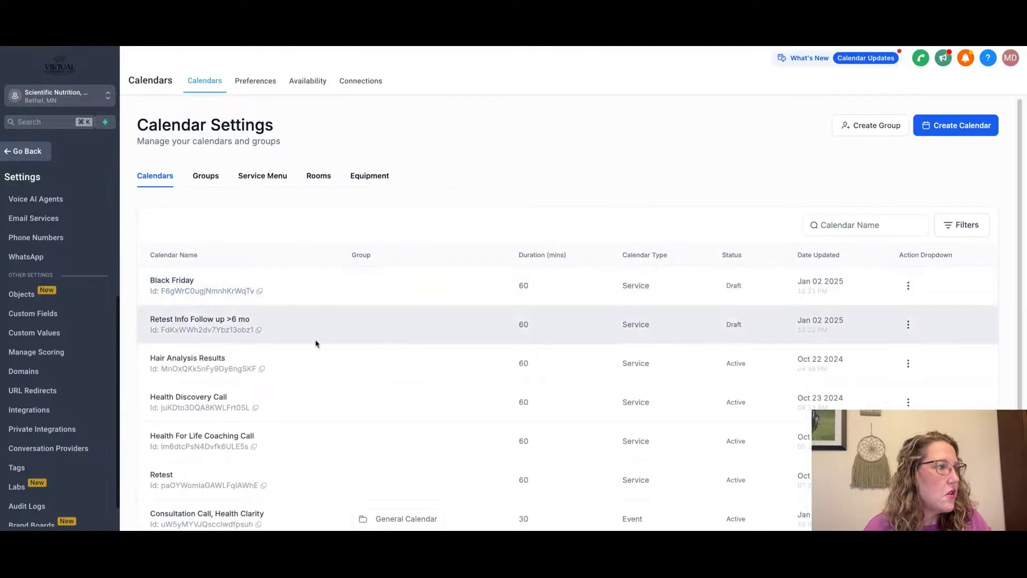
# - Deactivate the Health Discovery Call calendar
pyautogui.scroll(-2, 316, 343)
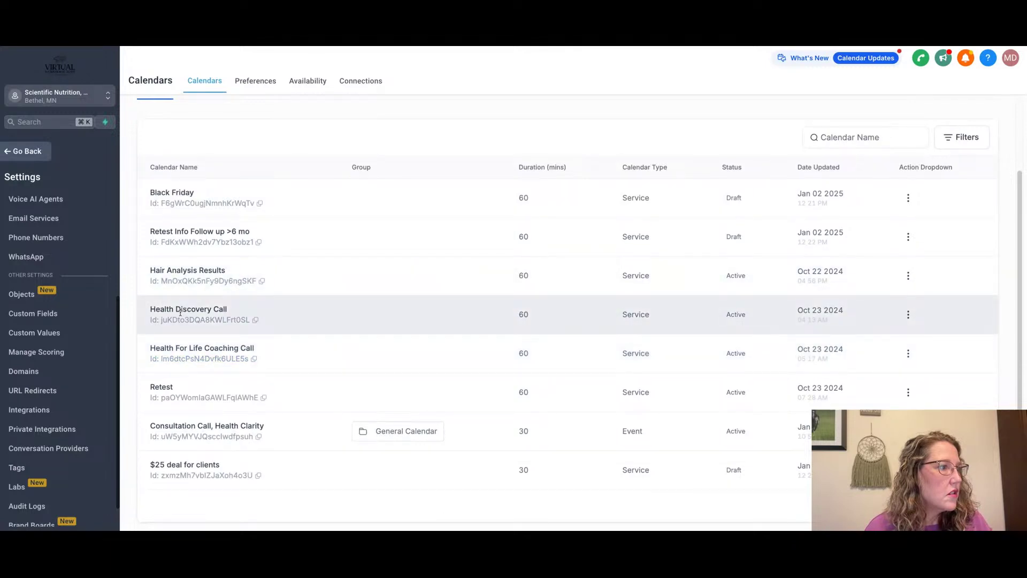
pyautogui.click(908, 314)
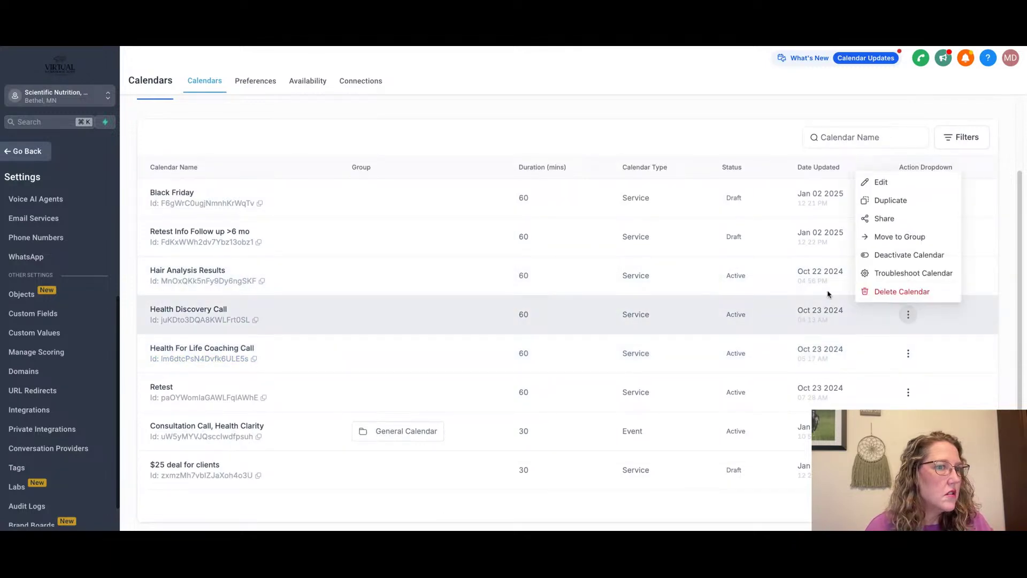
pyautogui.click(906, 256)
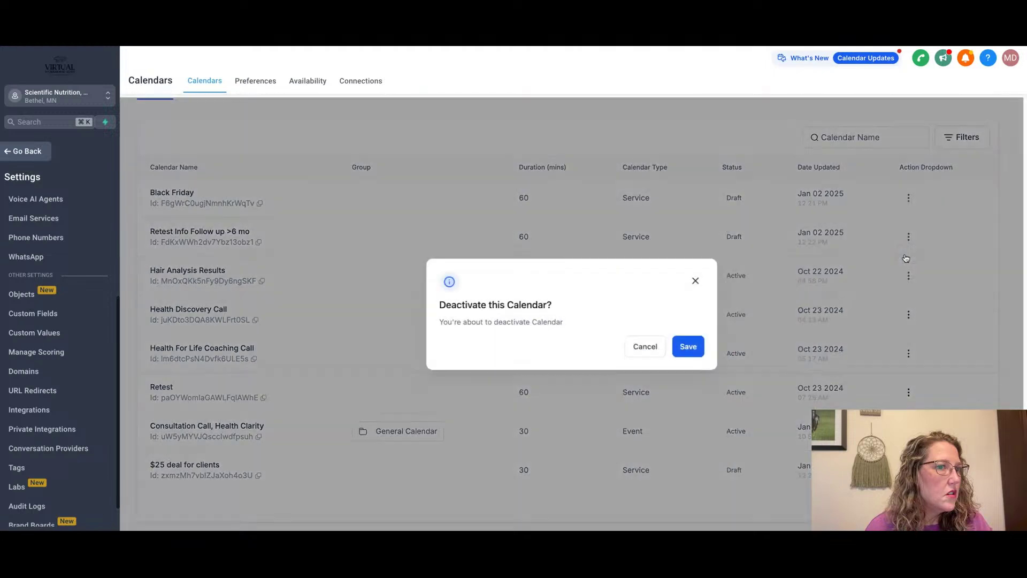
pyautogui.click(685, 348)
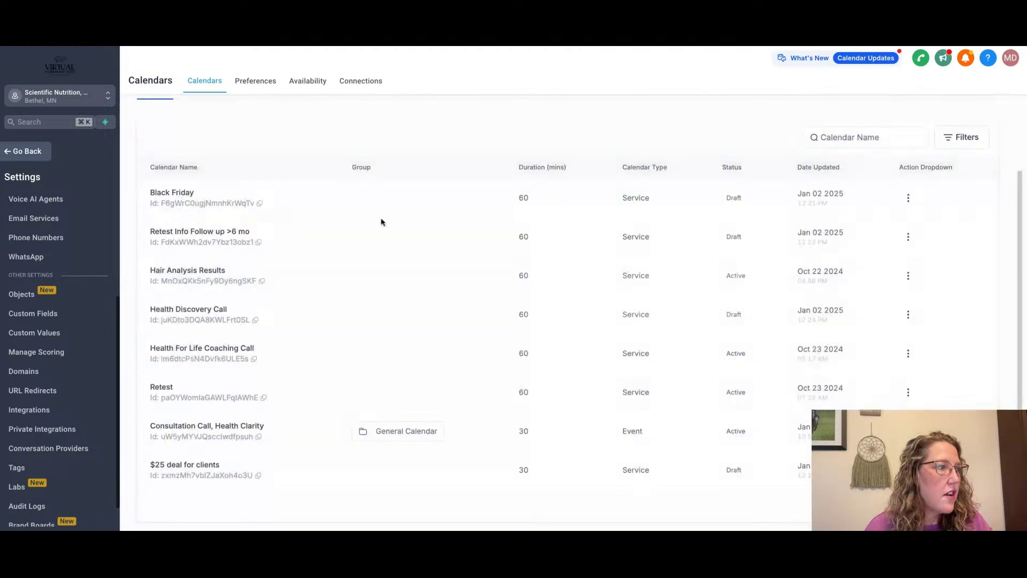